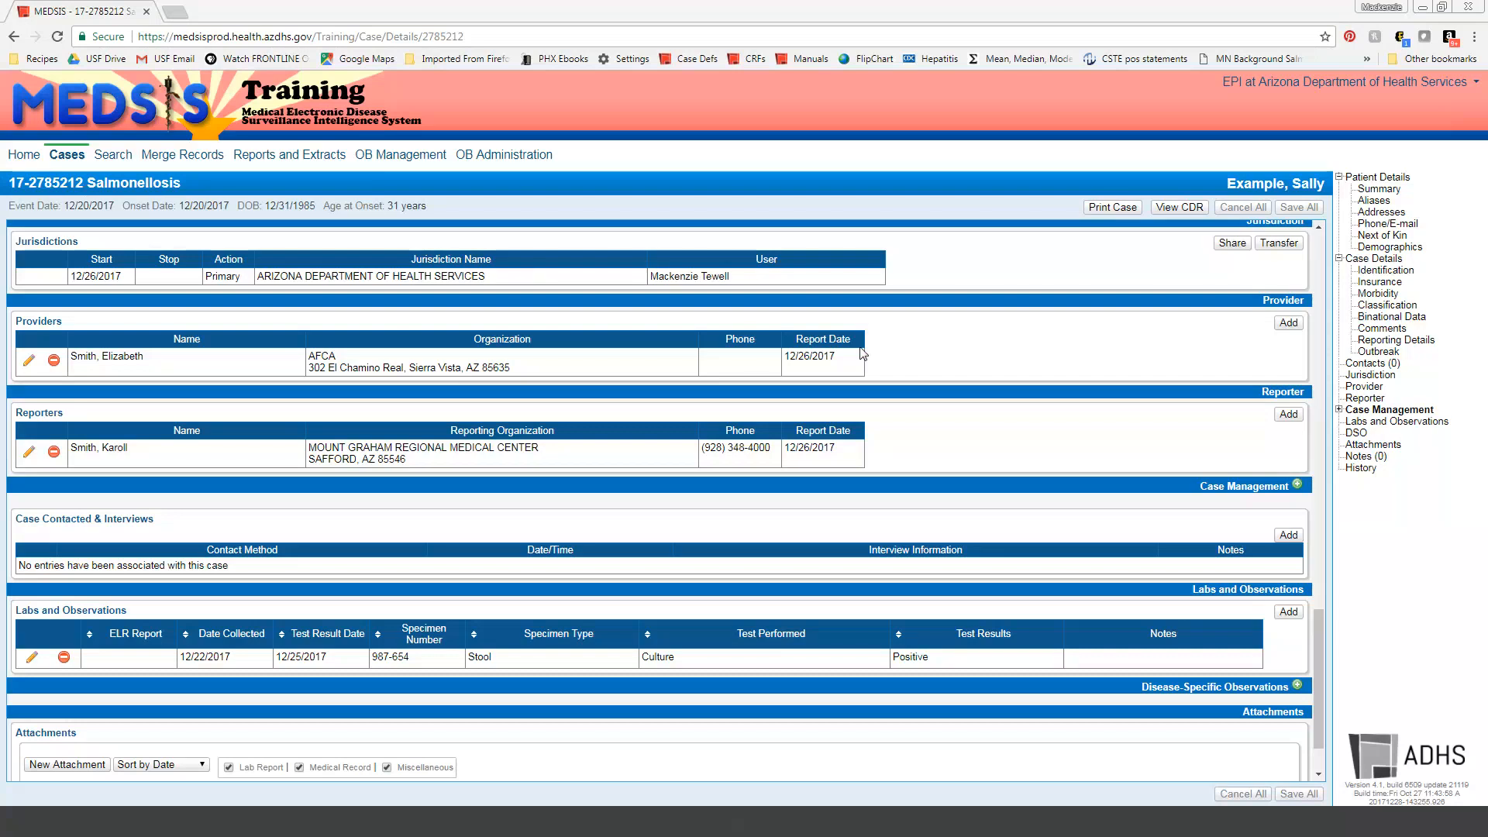
Log a phone contact under Case Contacted & Interviews noting "Called provider to request medical records." with interview attempted set to No, and save it
click(1370, 416)
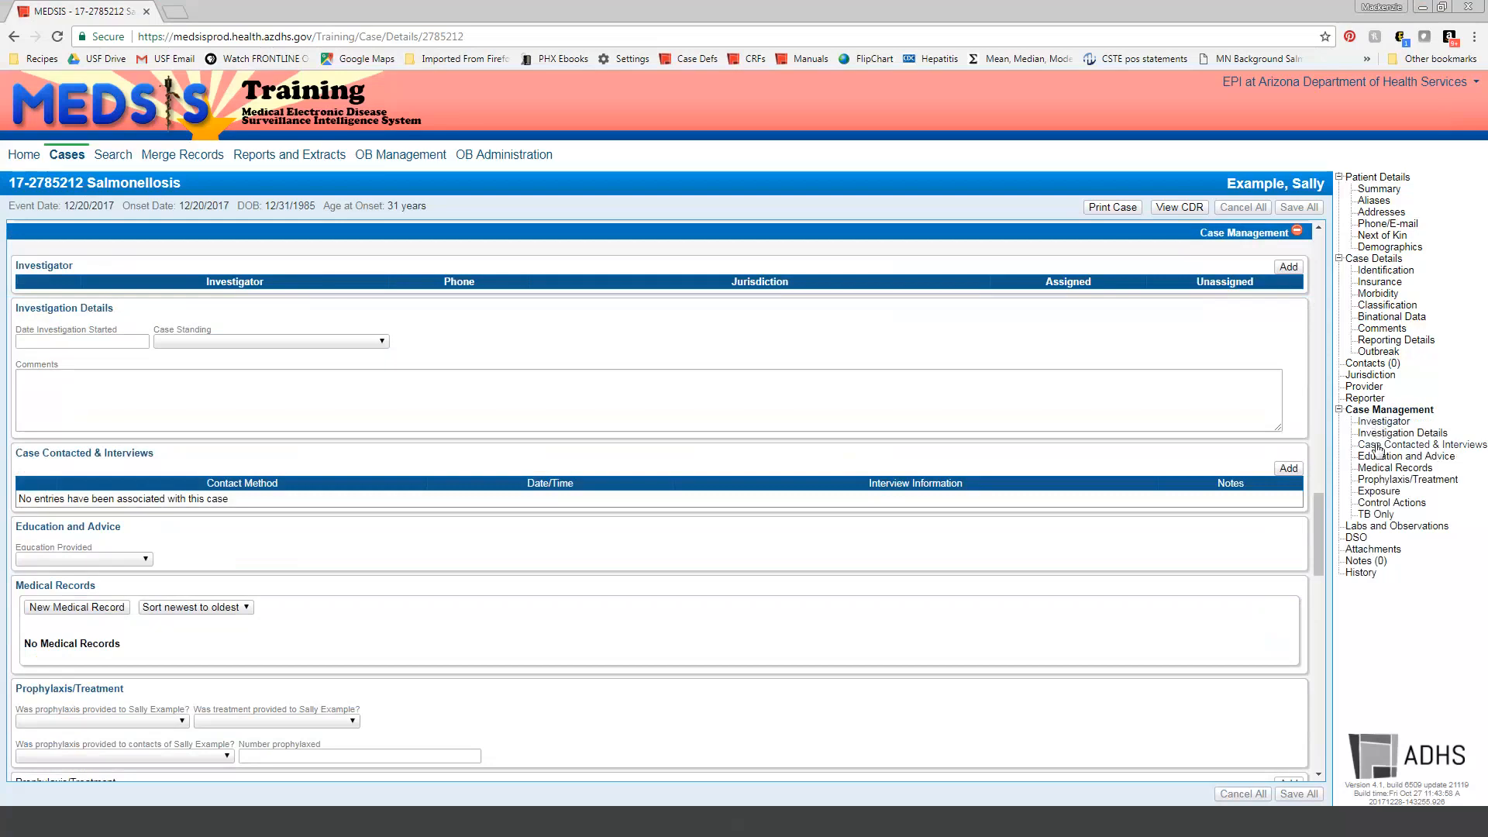
click(1376, 447)
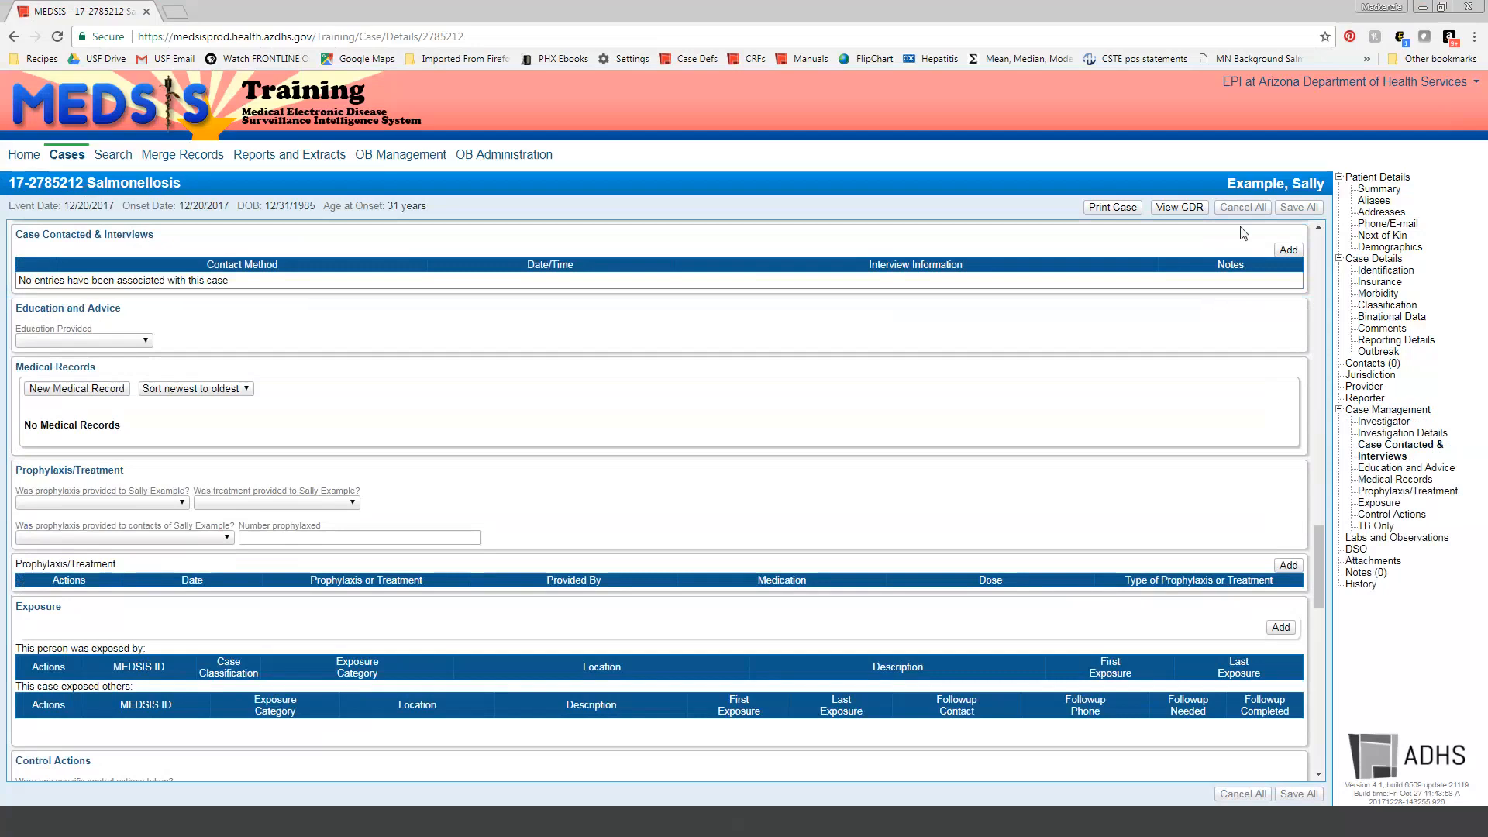
click(1288, 249)
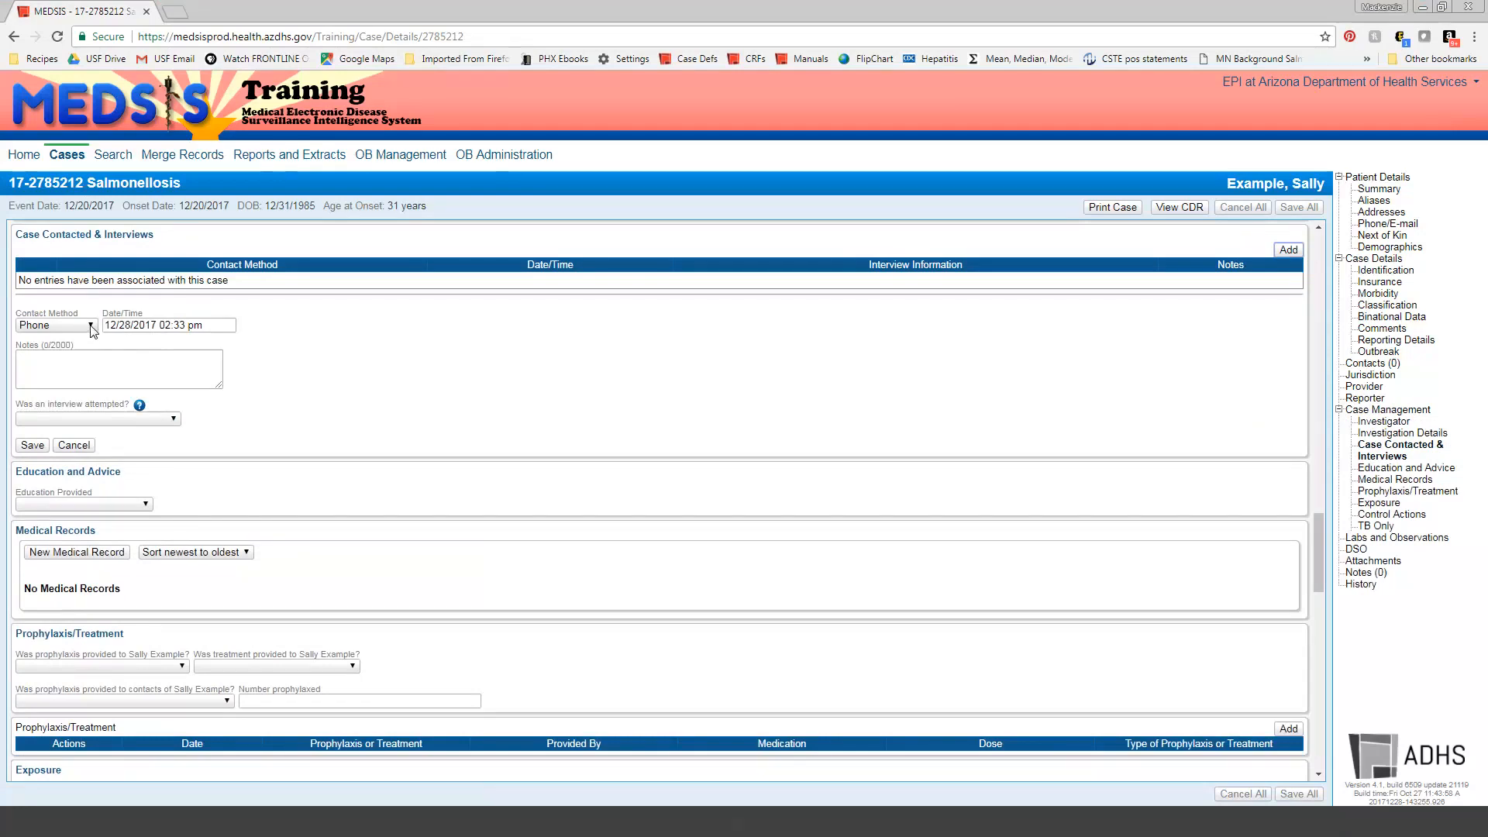
click(97, 354)
text(Called prov)
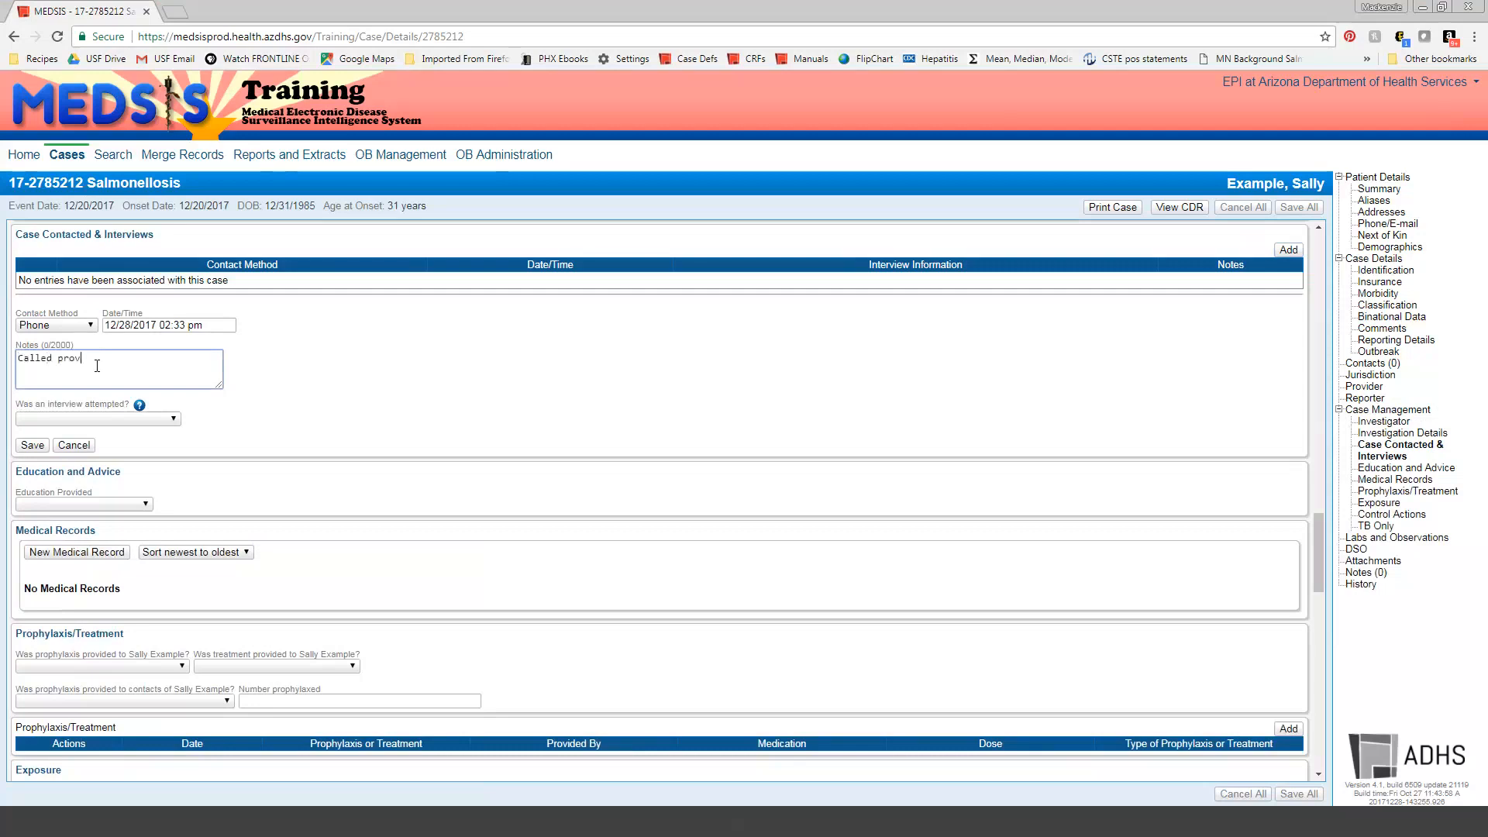
text(ider to request medical records.)
click(171, 419)
click(117, 442)
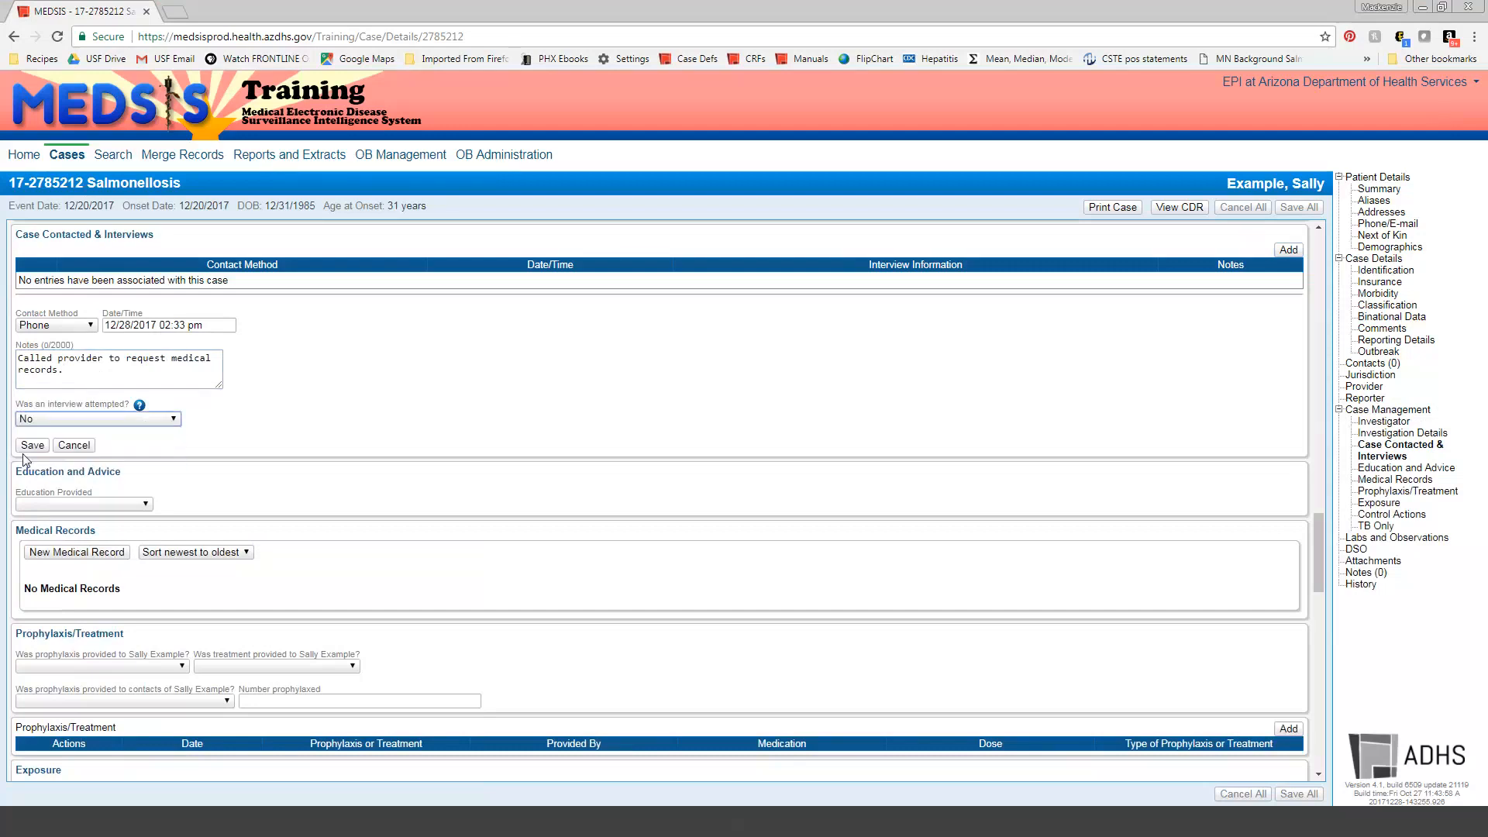
click(32, 445)
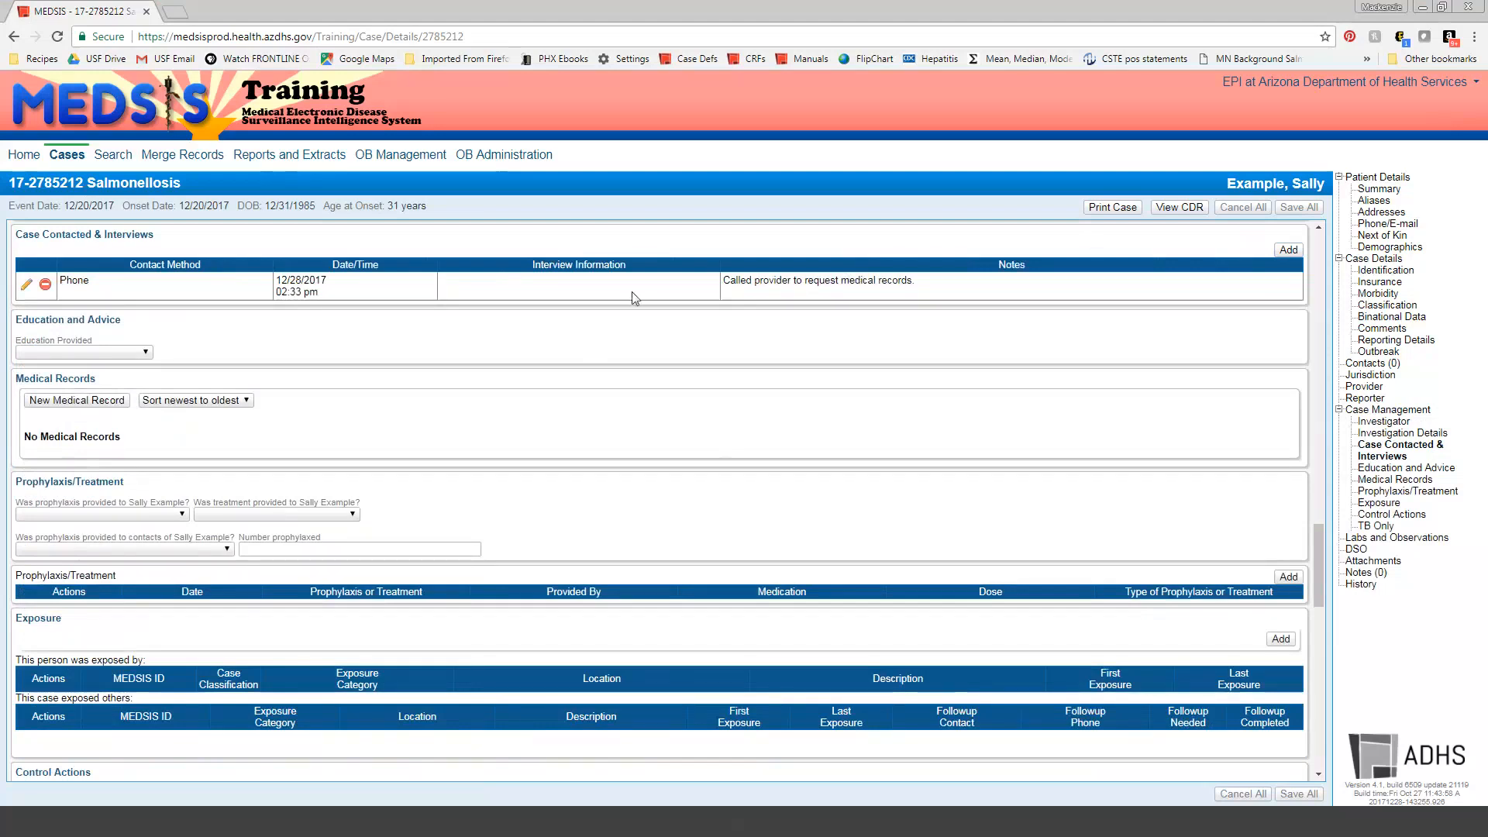
Start another phone contact entry with the note "Completed interview with case." and set interview attempted to Yes
click(1289, 250)
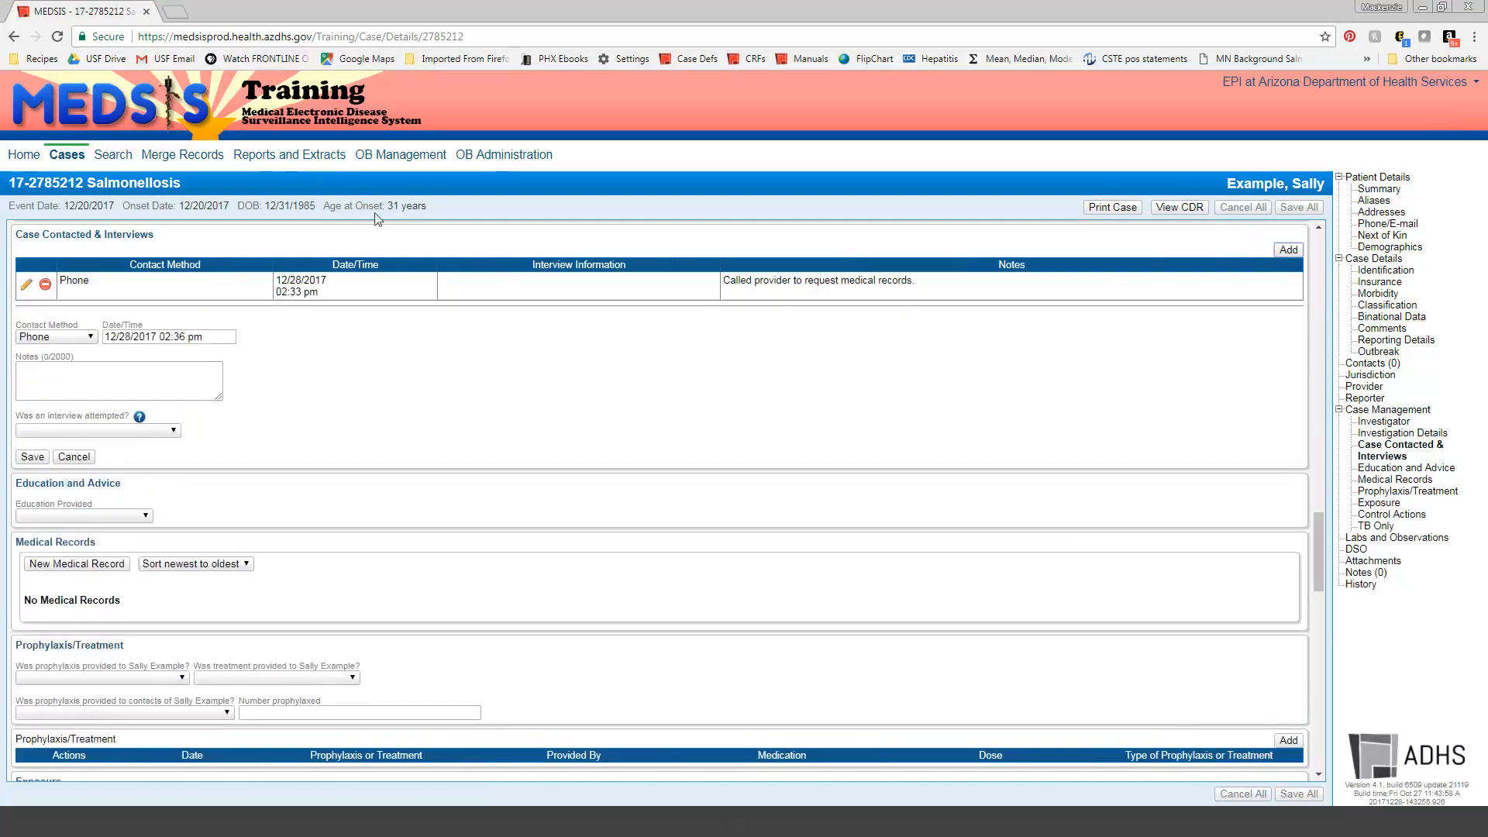
click(135, 371)
text(Completed in)
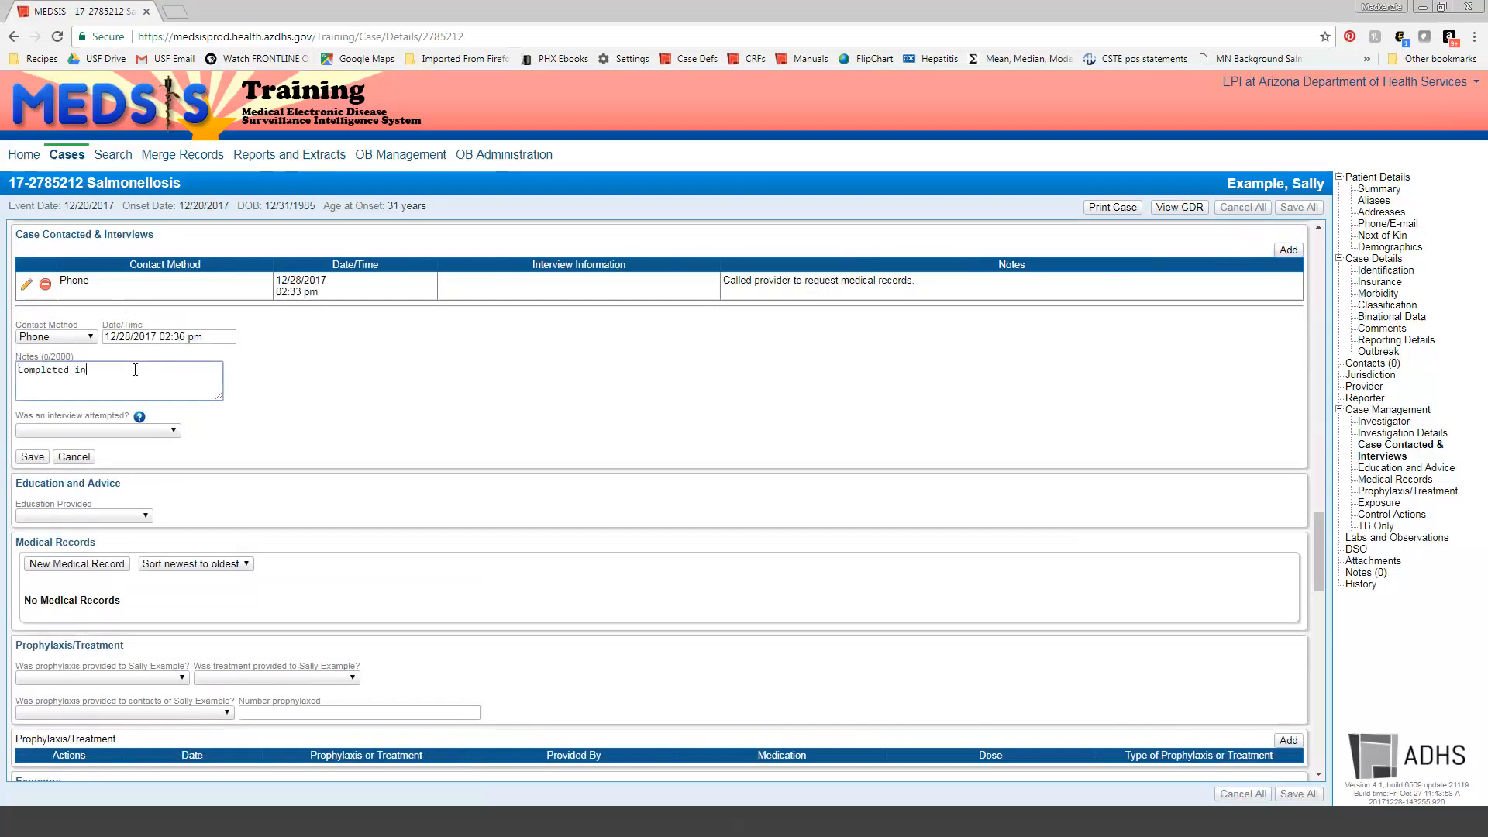
text(terview with case.)
mouse_move(140, 425)
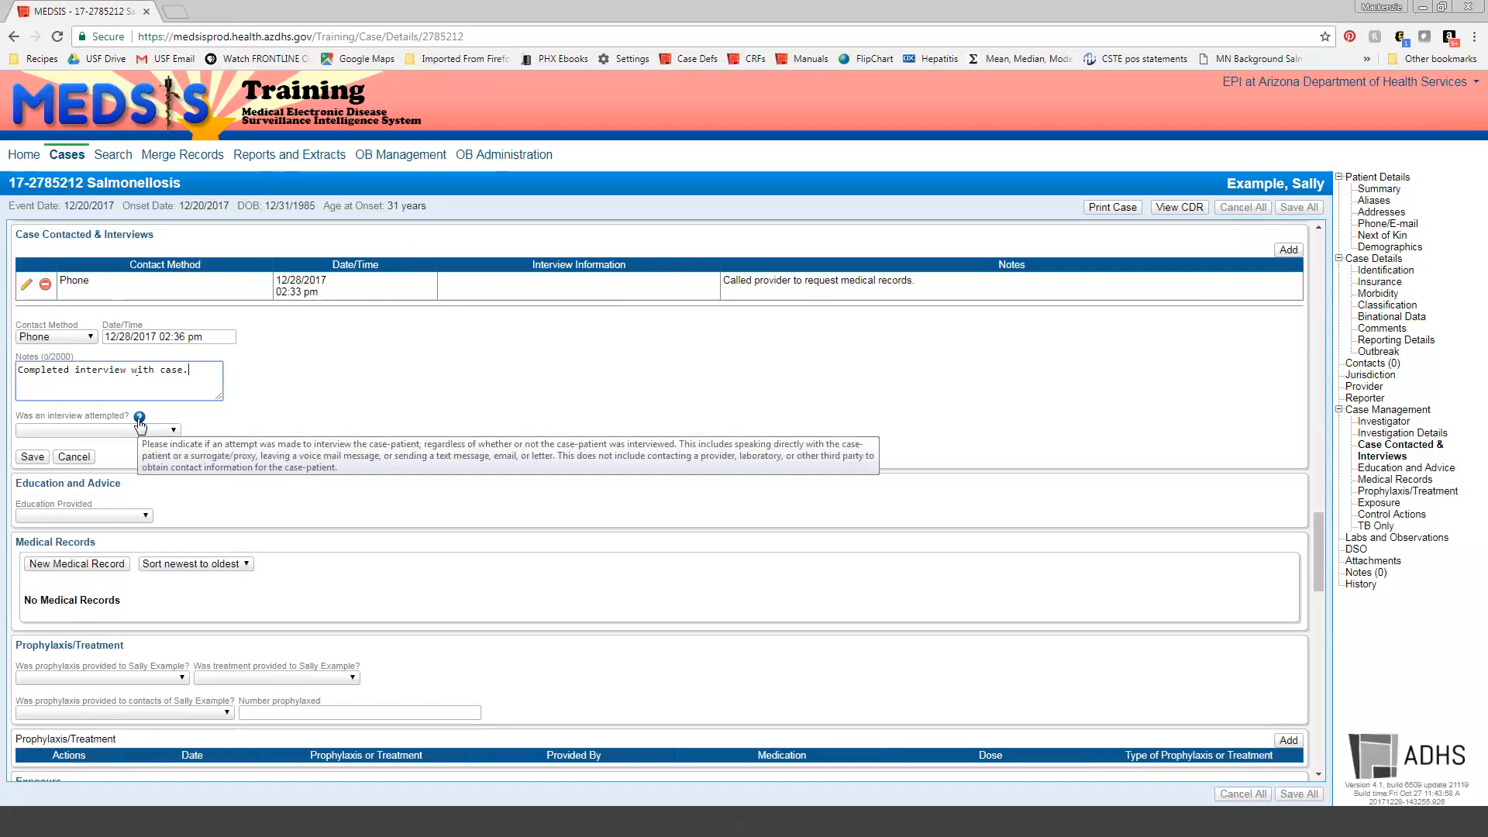
click(146, 431)
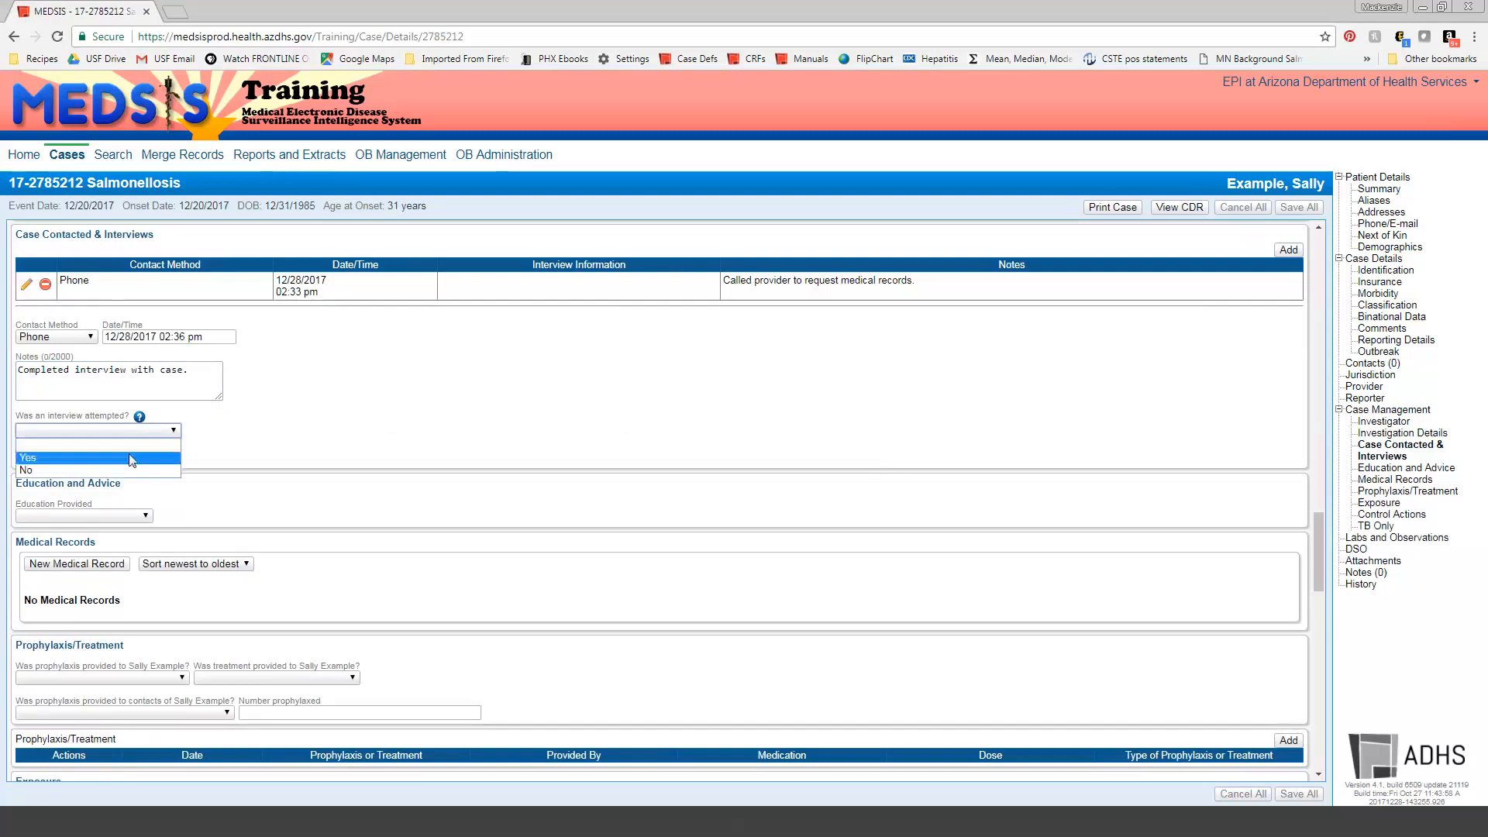
click(137, 458)
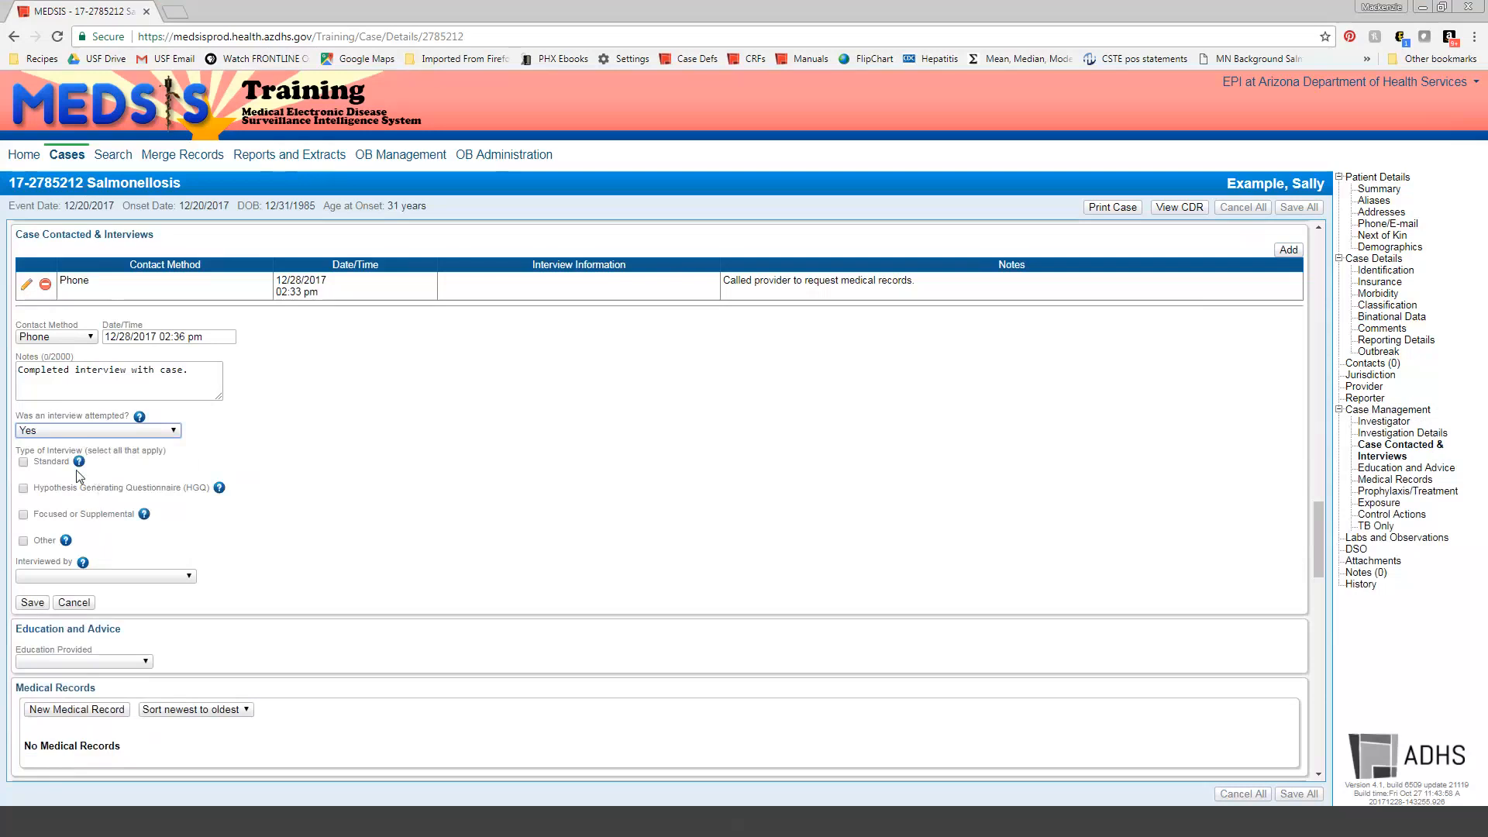
Set the interview type to Standard and mark that interview as completed
mouse_move(79, 467)
click(24, 463)
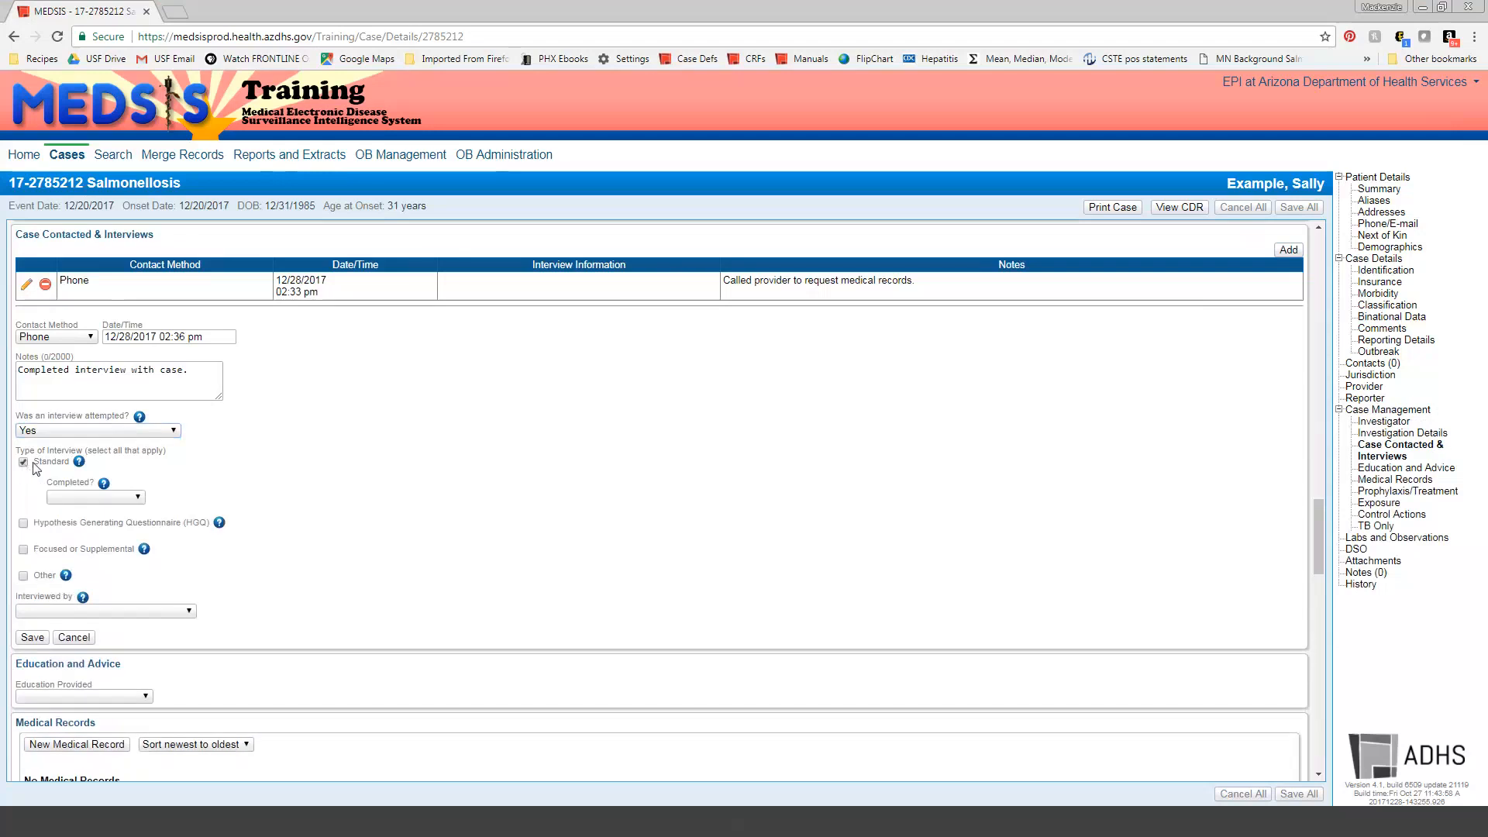
click(76, 498)
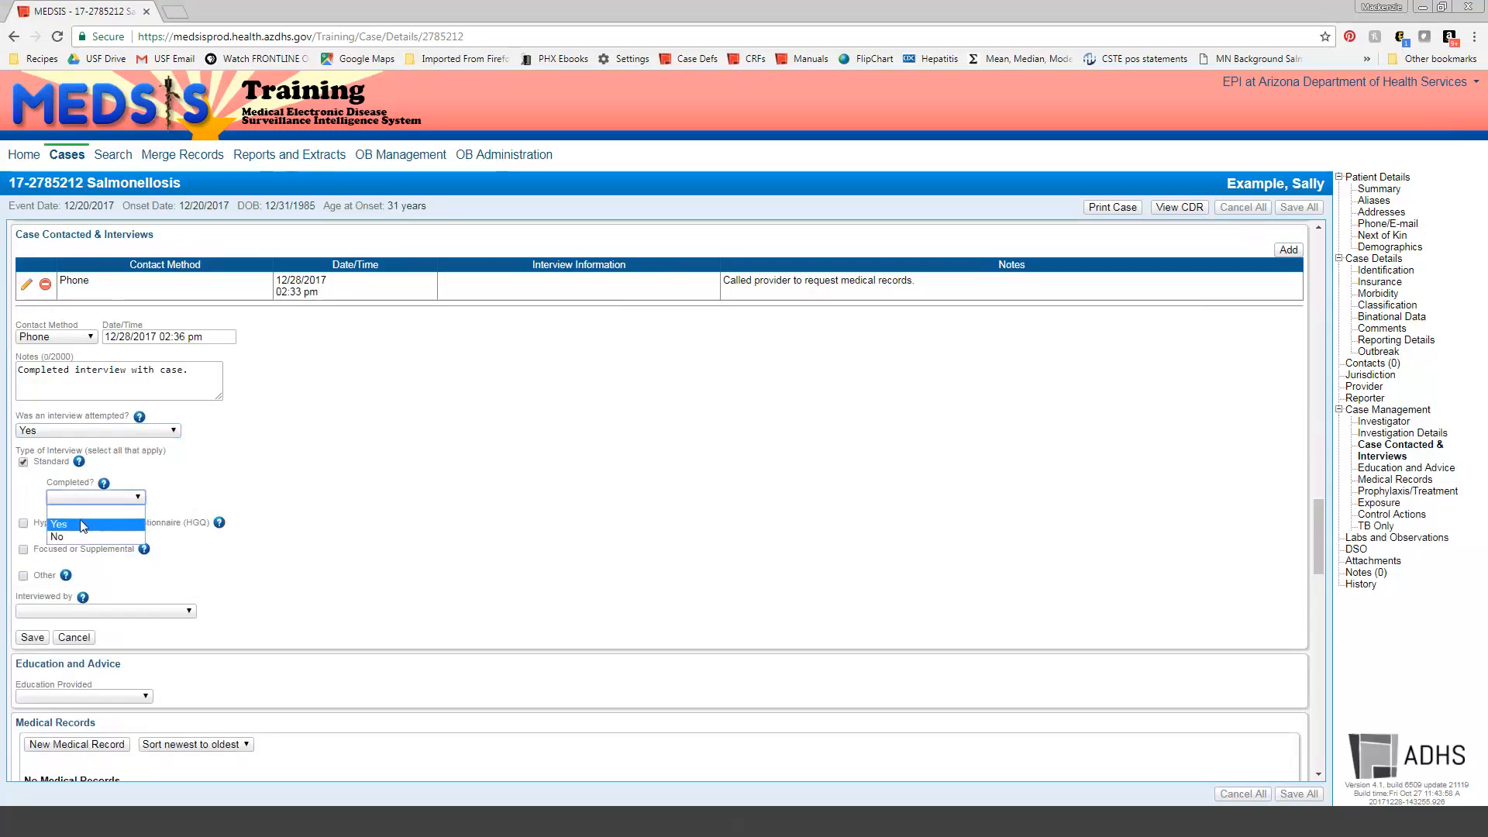
mouse_move(106, 486)
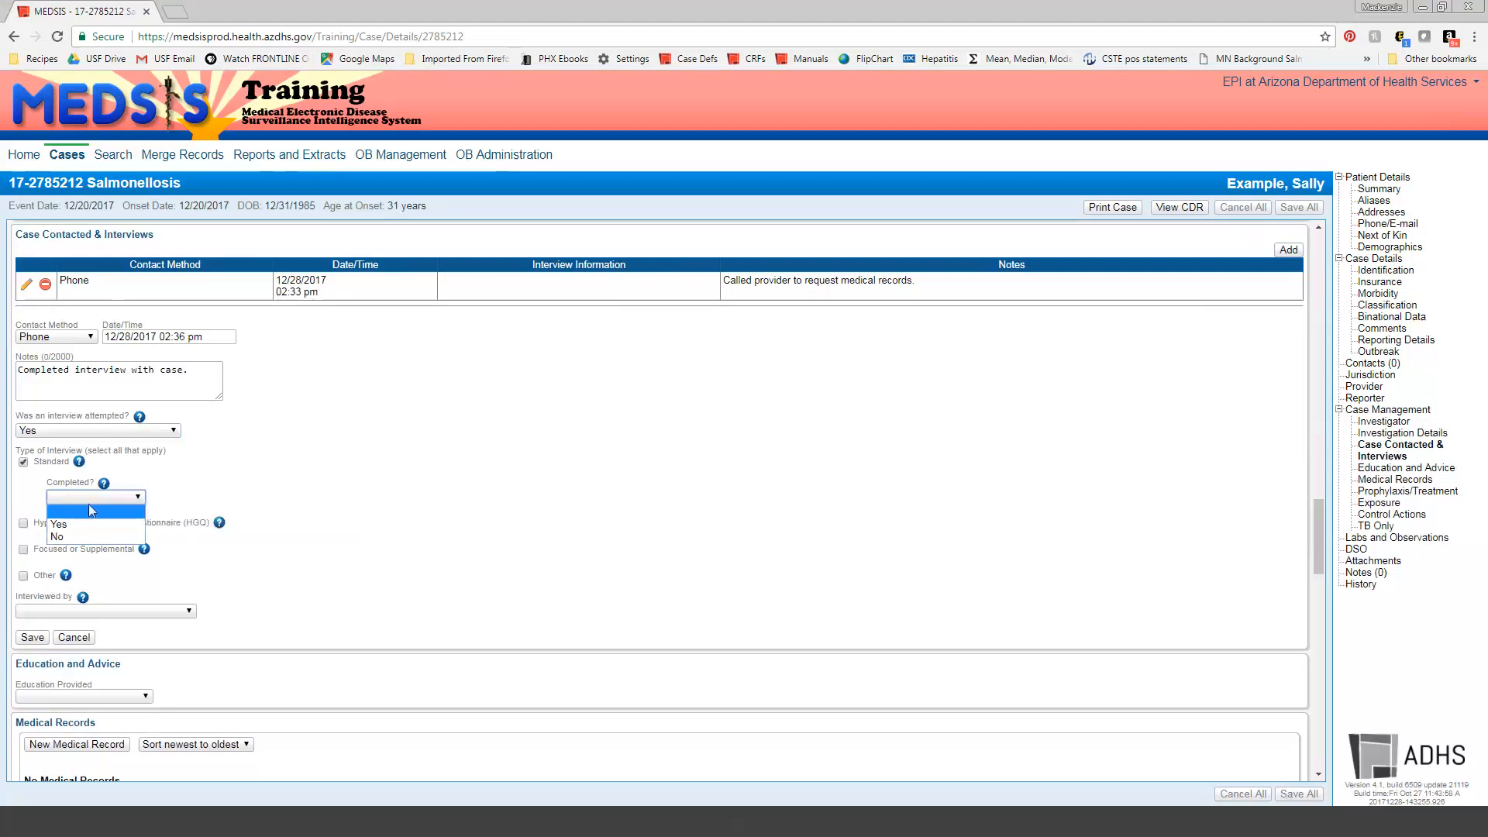
click(89, 526)
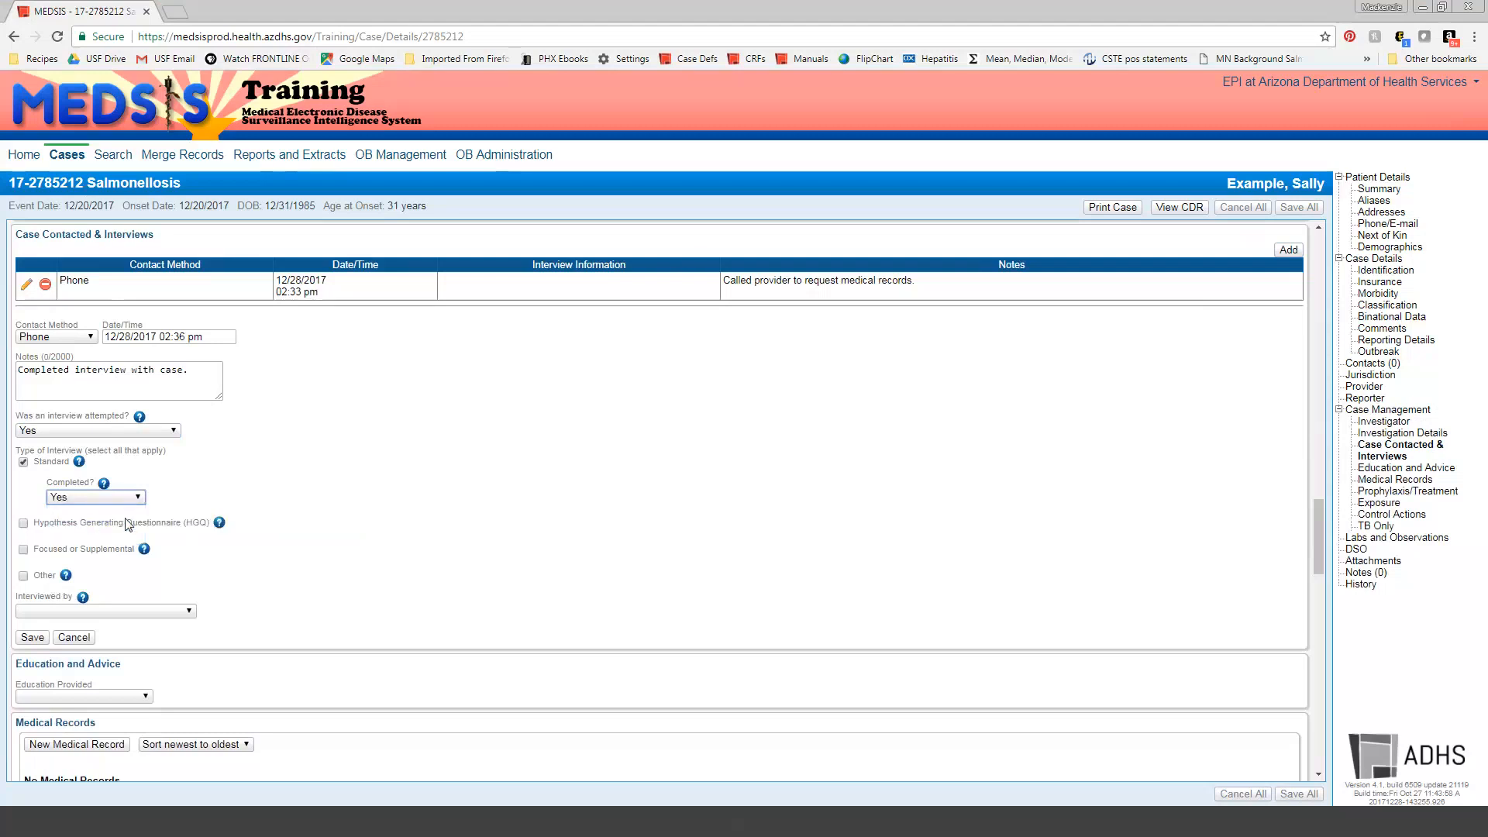
Record ADHS as the interviewing agency, choose the staff interviewer's name, and save the completed-interview entry
click(125, 616)
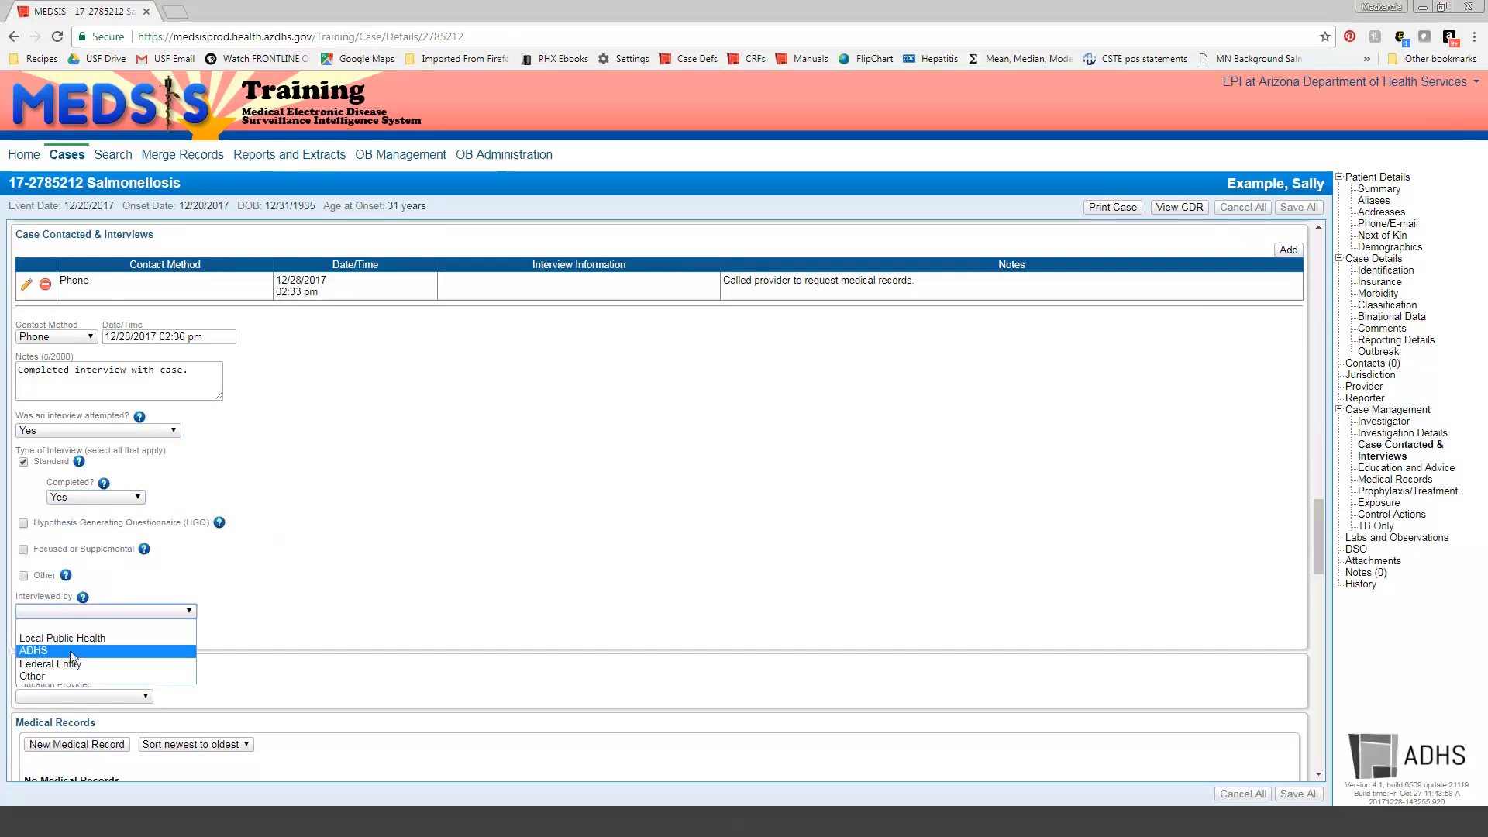
click(70, 649)
click(266, 612)
text(mac)
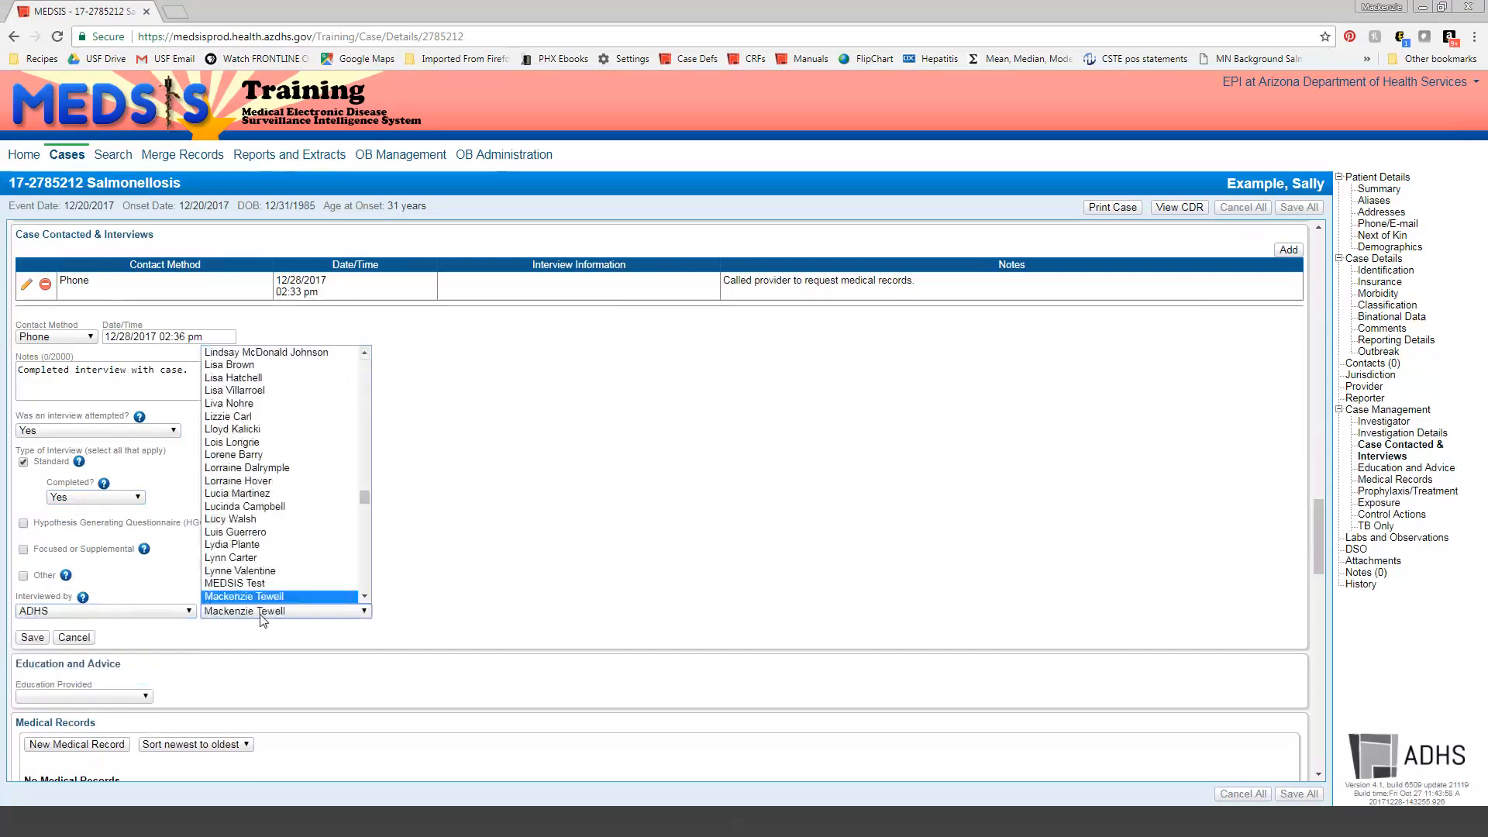
key(Return)
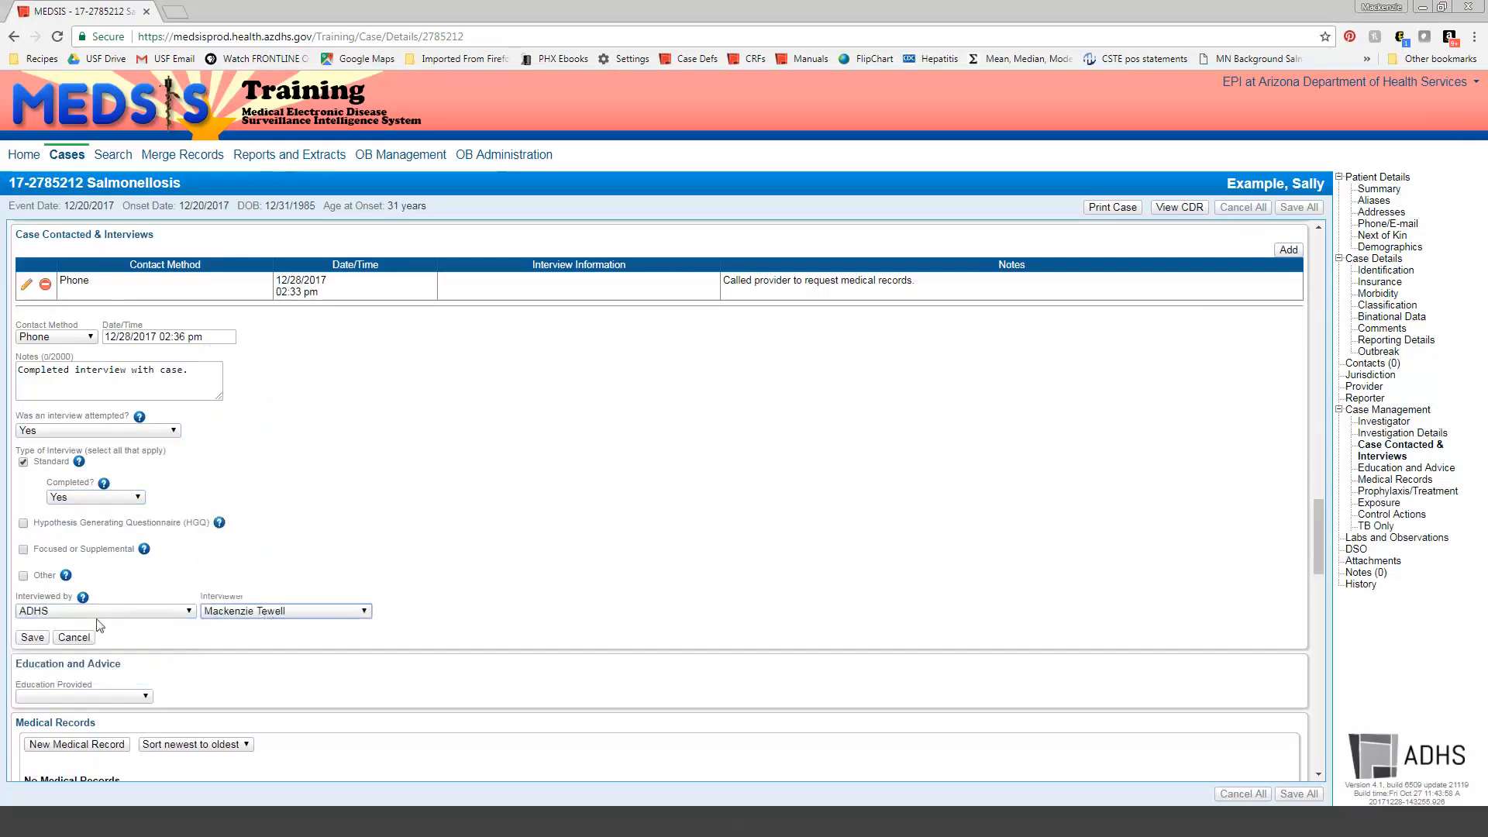
click(32, 638)
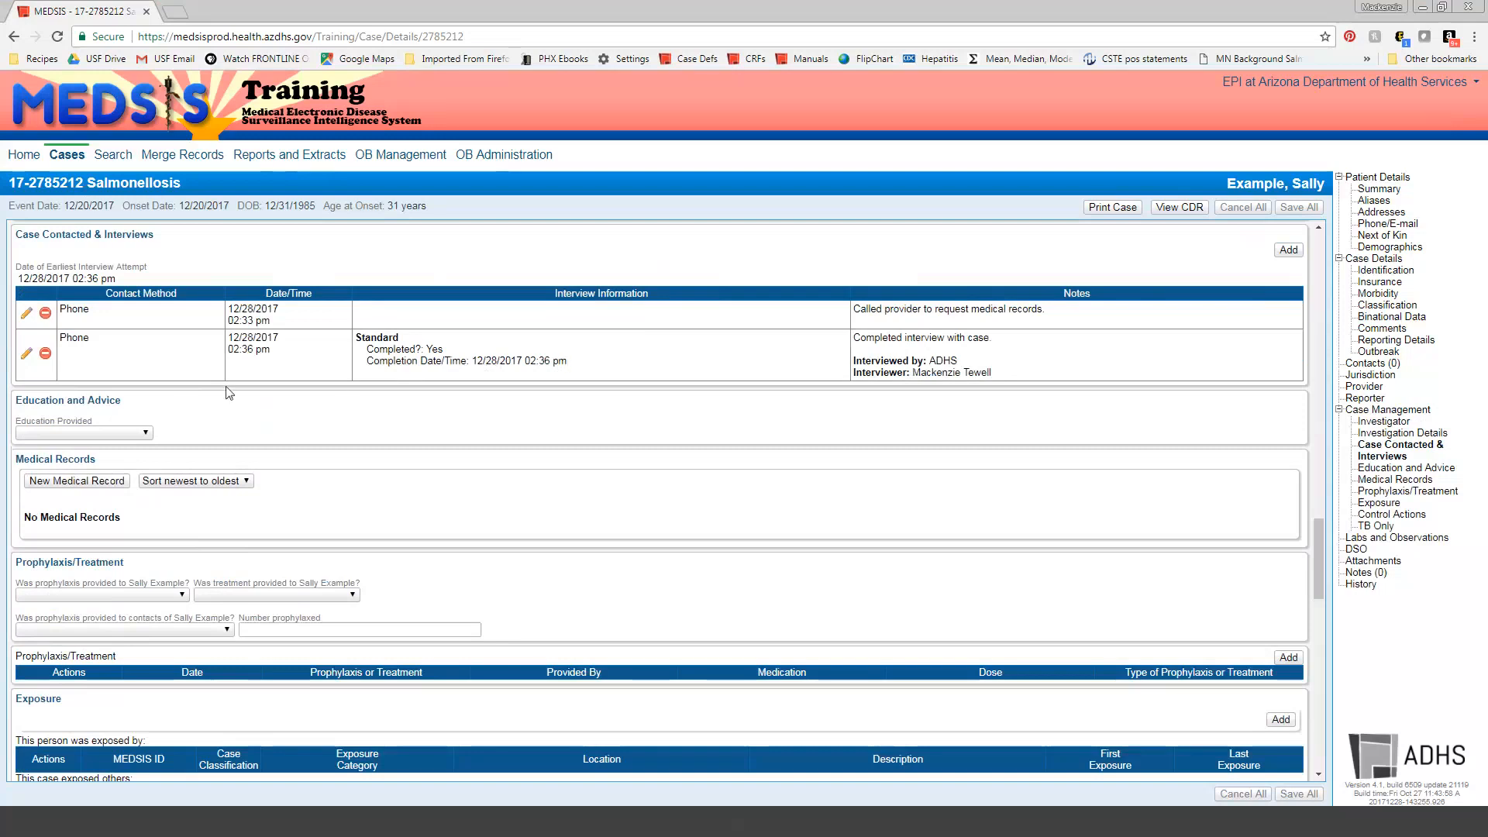
Add a phone contact noting "Left voicemail for the case." with a Standard interview attempted and Completed set to No
click(1289, 249)
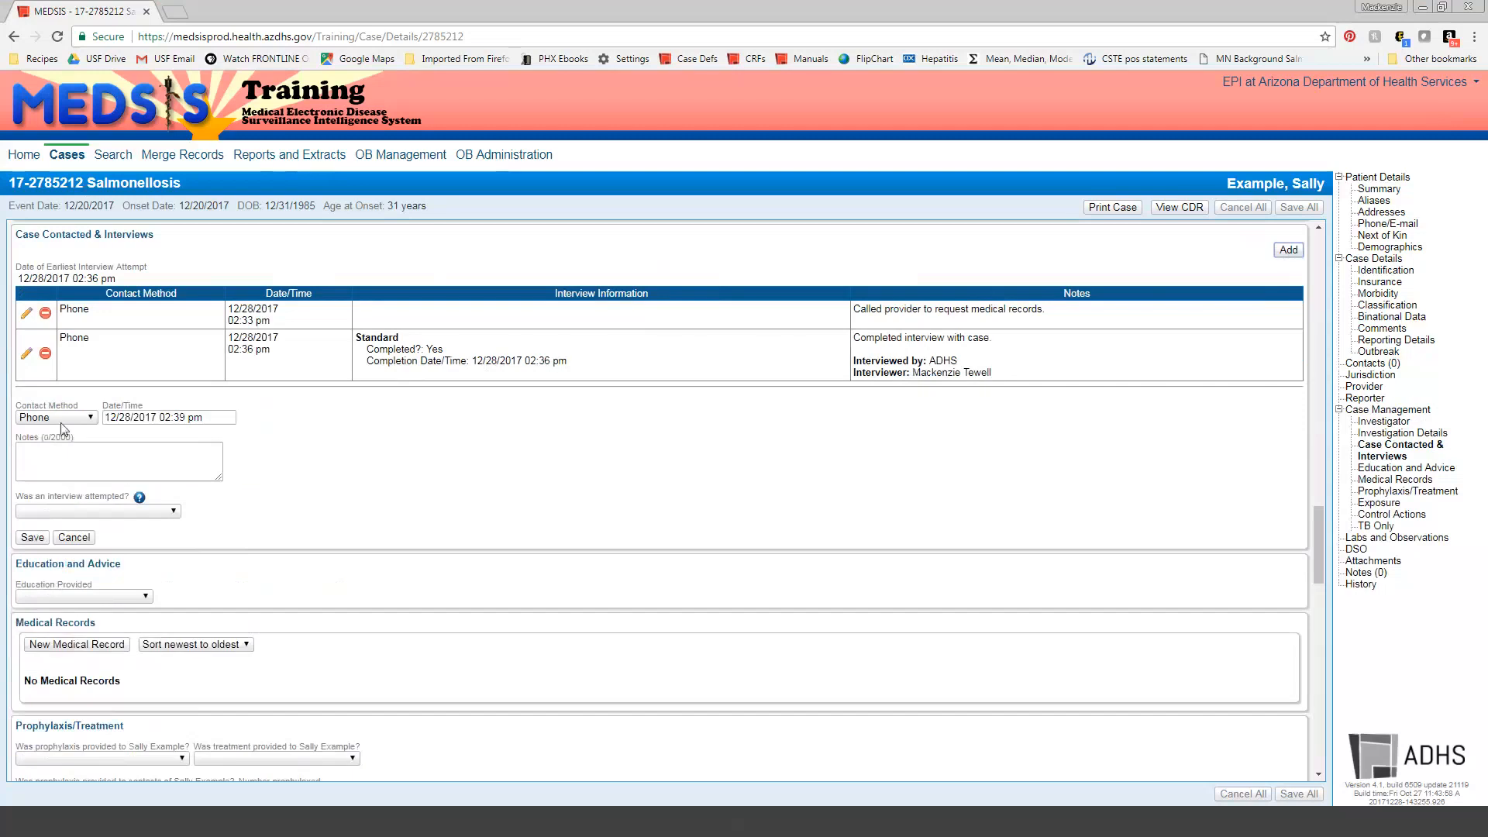
click(81, 418)
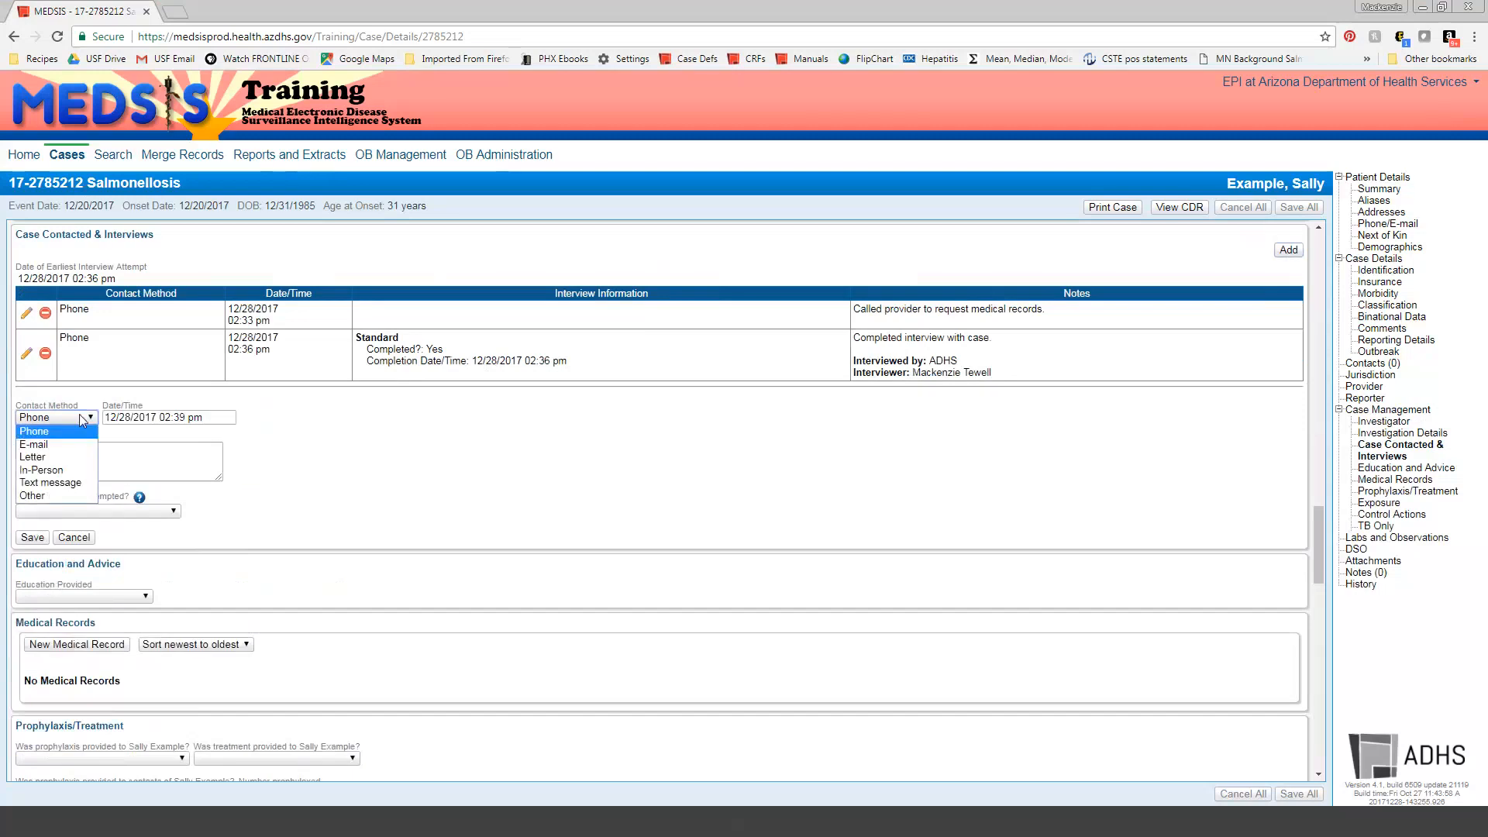
click(80, 420)
click(87, 458)
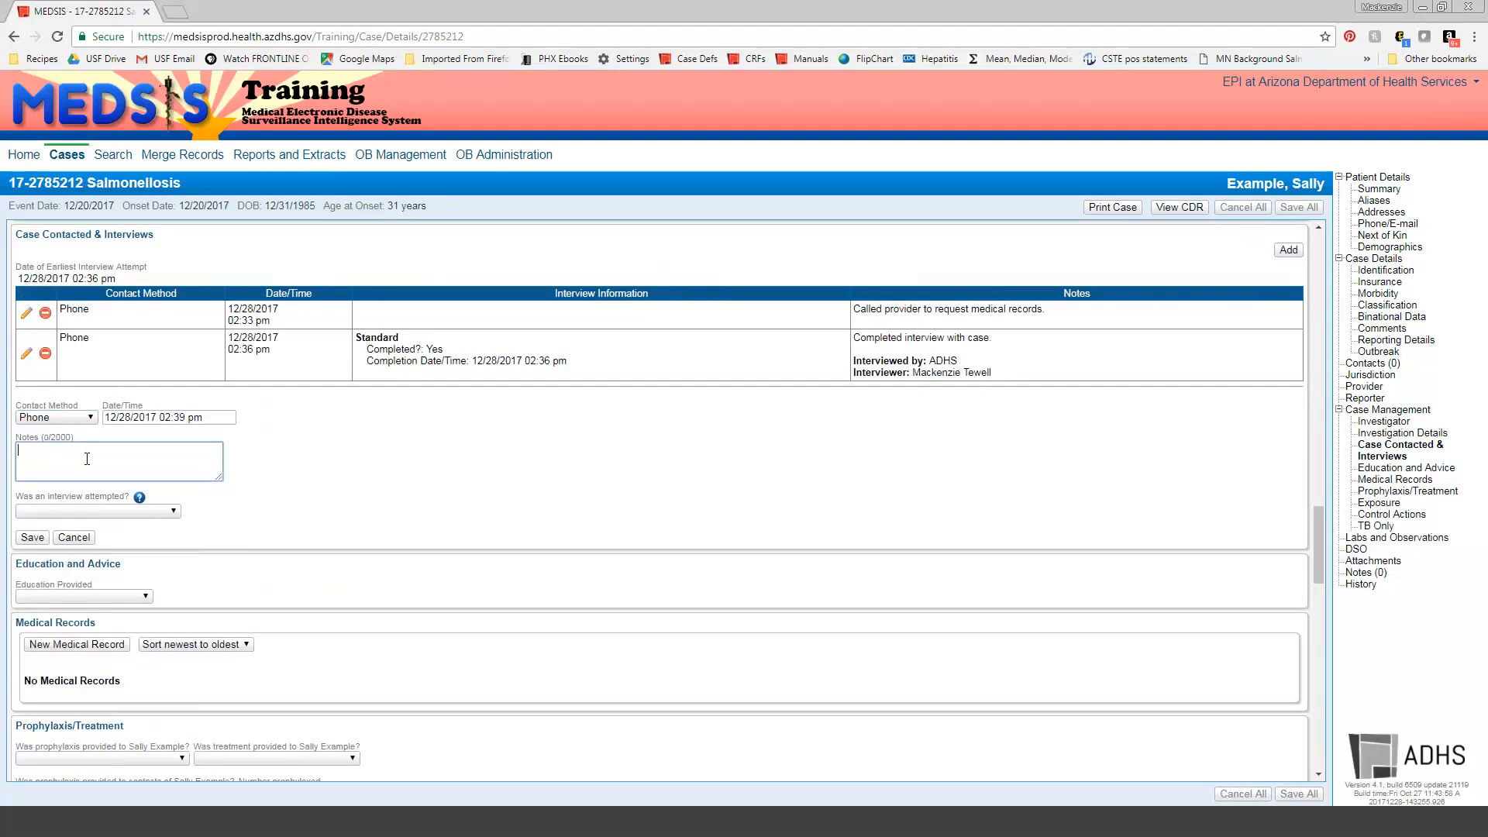
text(Left voicemail for the case.)
click(105, 510)
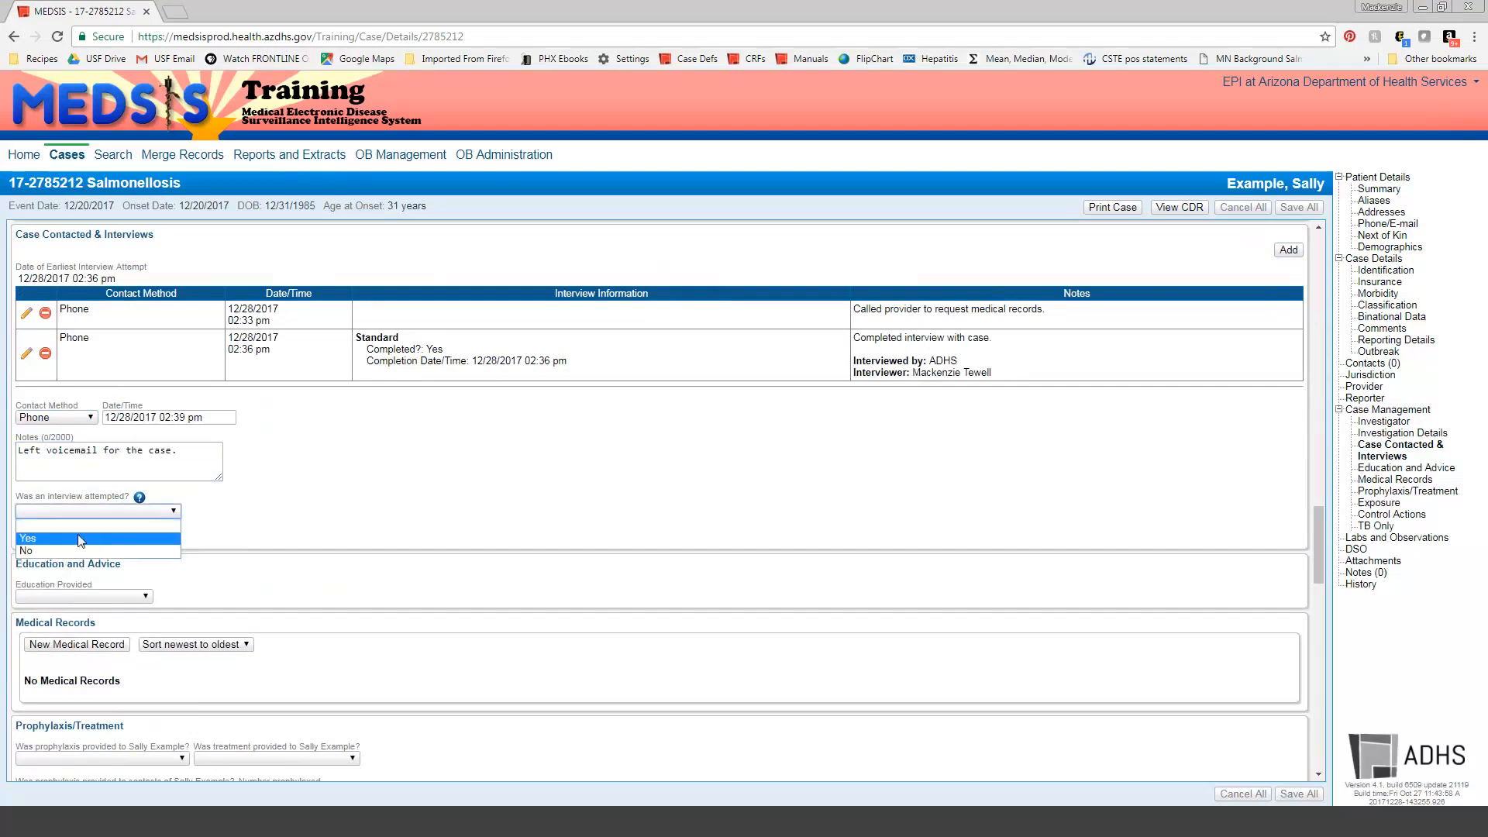
click(81, 539)
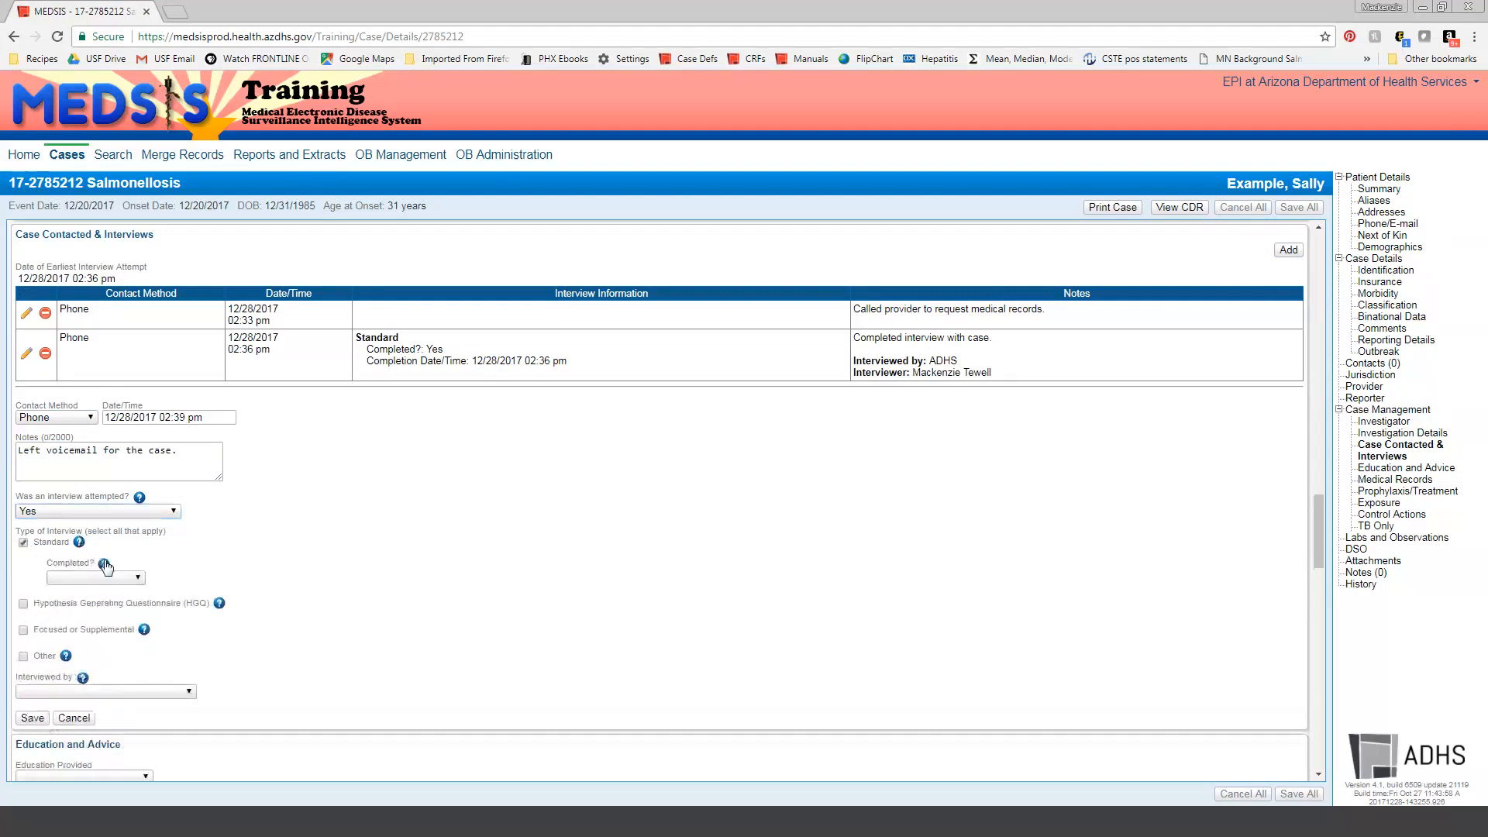
click(124, 578)
click(107, 618)
Set the voicemail entry as interviewed by ADHS, choose the staff interviewer's name, and save it
scroll(208, 552, down, 1)
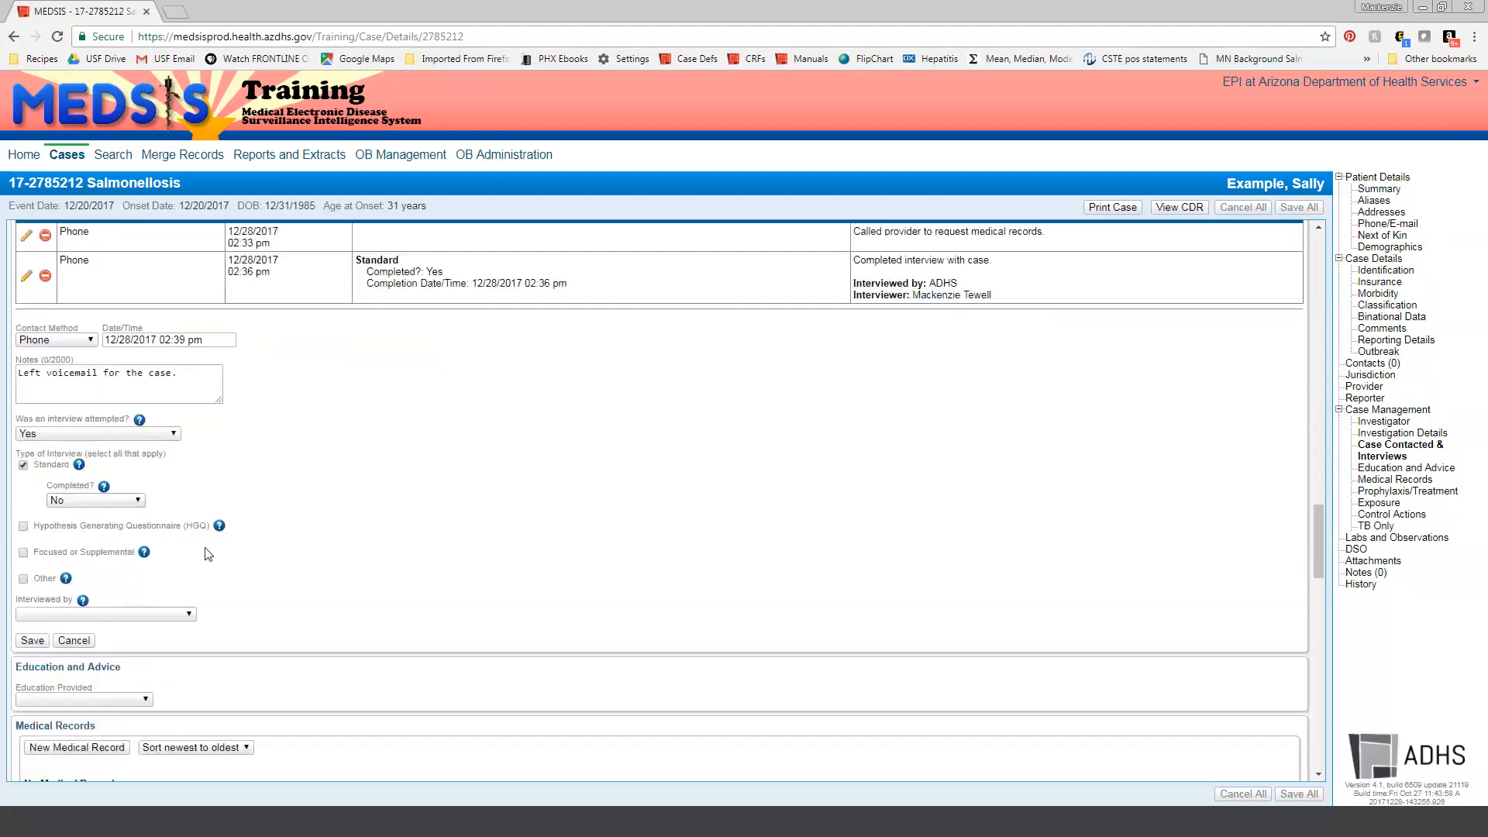
click(29, 613)
click(35, 656)
click(273, 616)
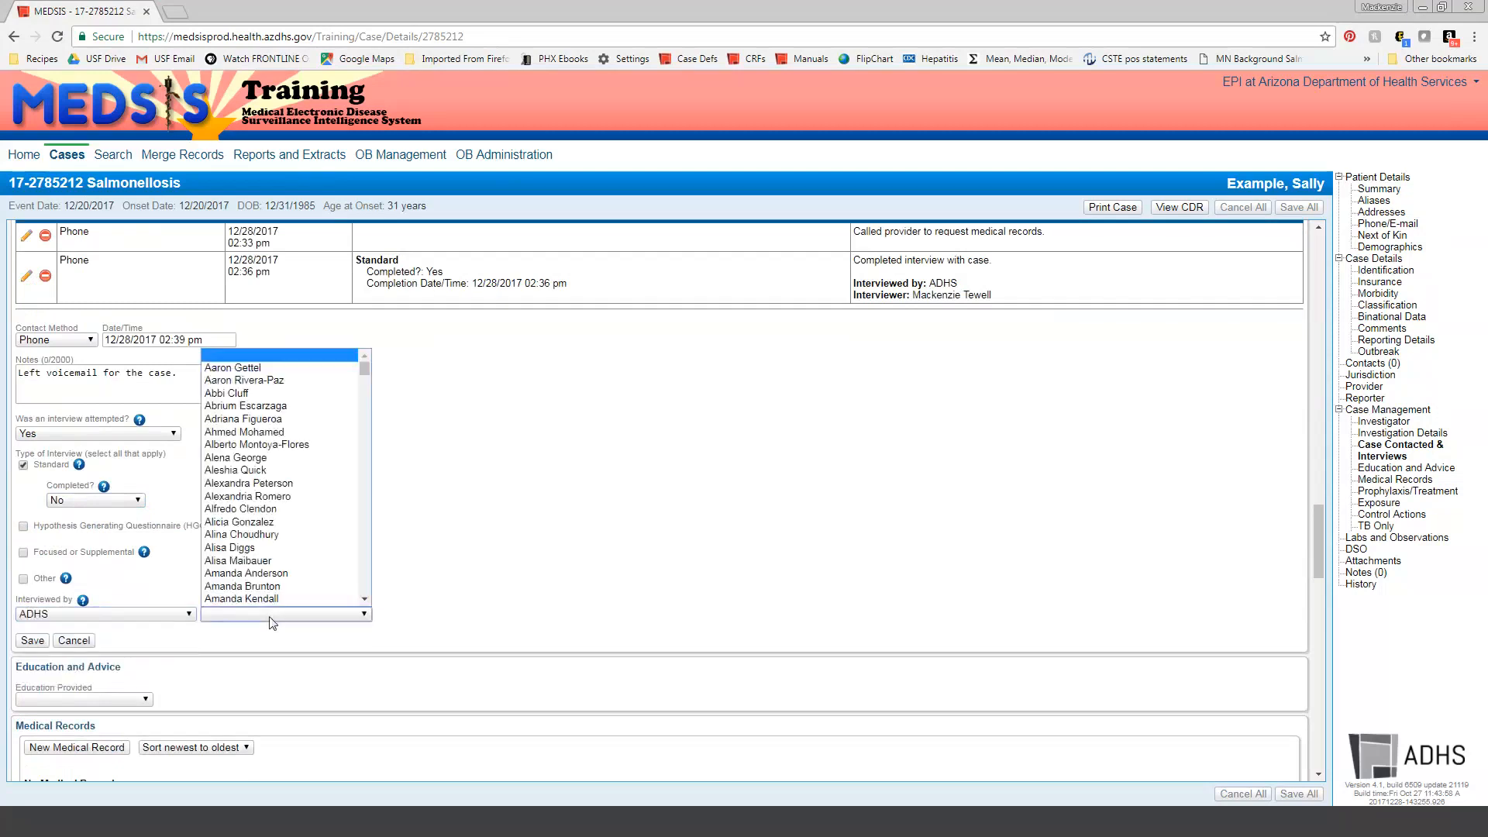
scroll(273, 597, down, 10)
click(273, 596)
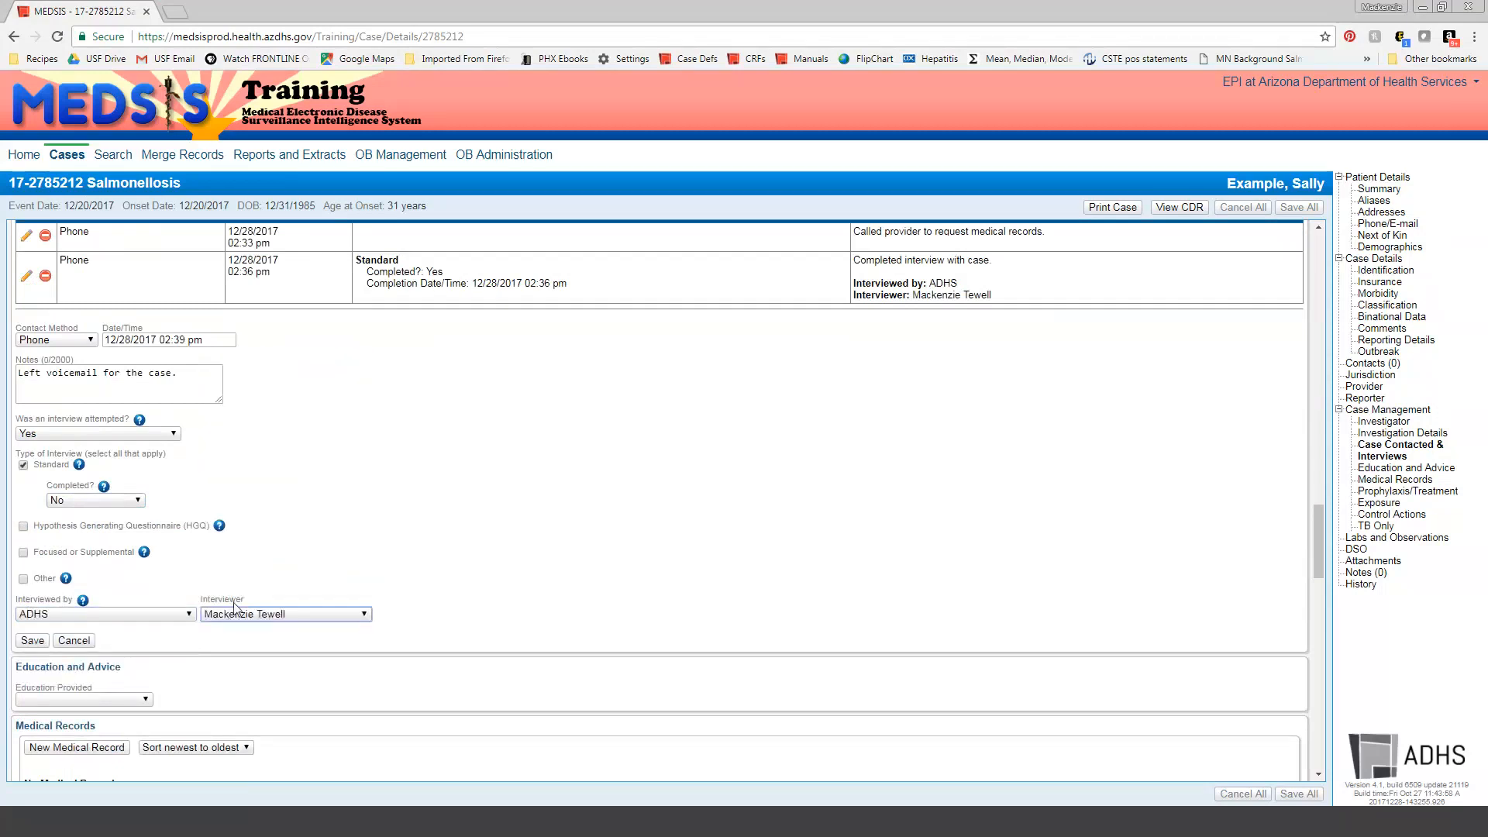
click(32, 641)
scroll(743, 521, up, 1)
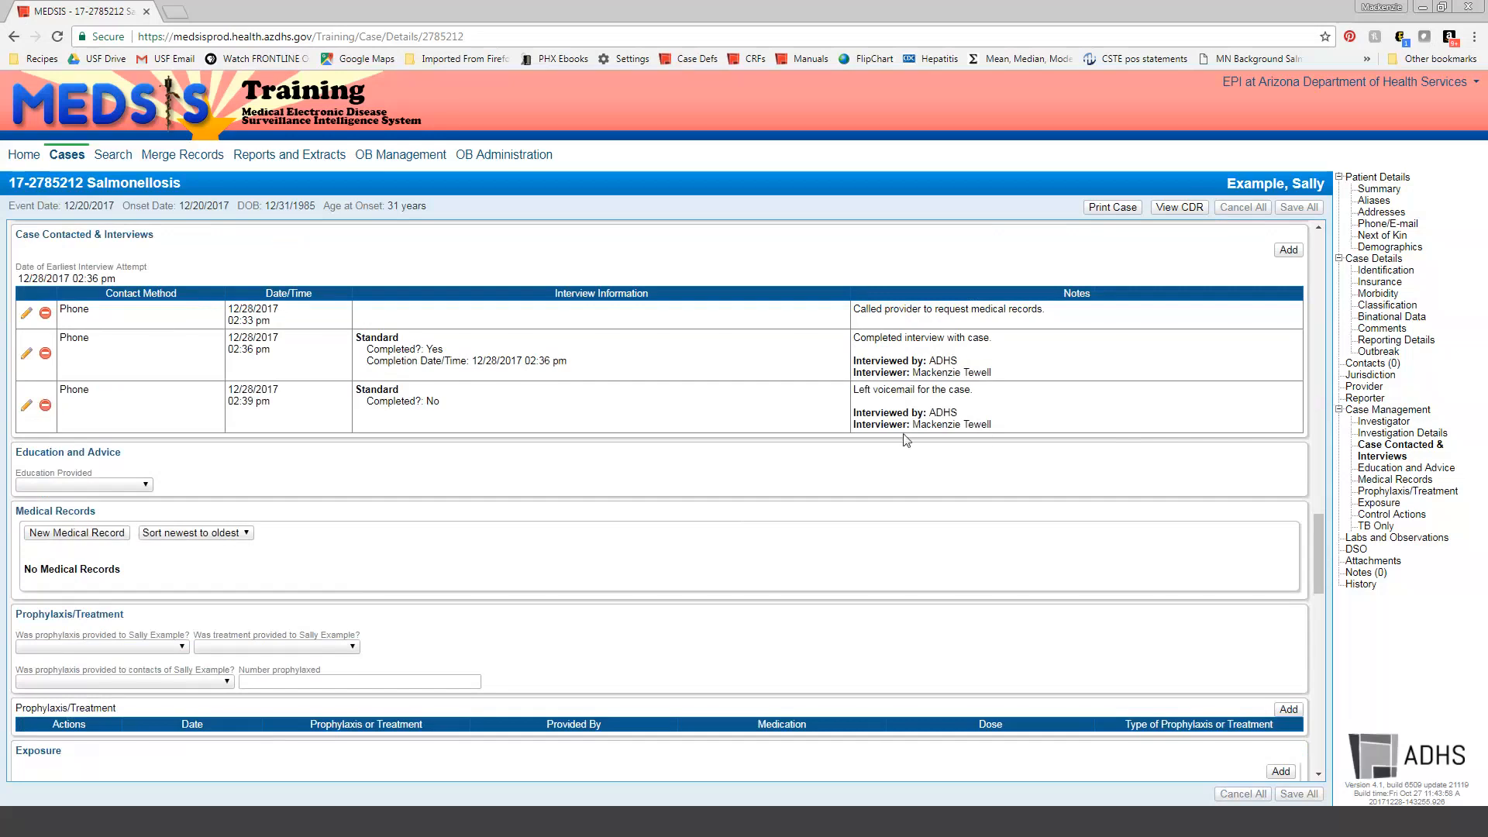
Start a new phone contact entry noting "Spoke with case for interview." and set interview attempted to Yes
click(1289, 250)
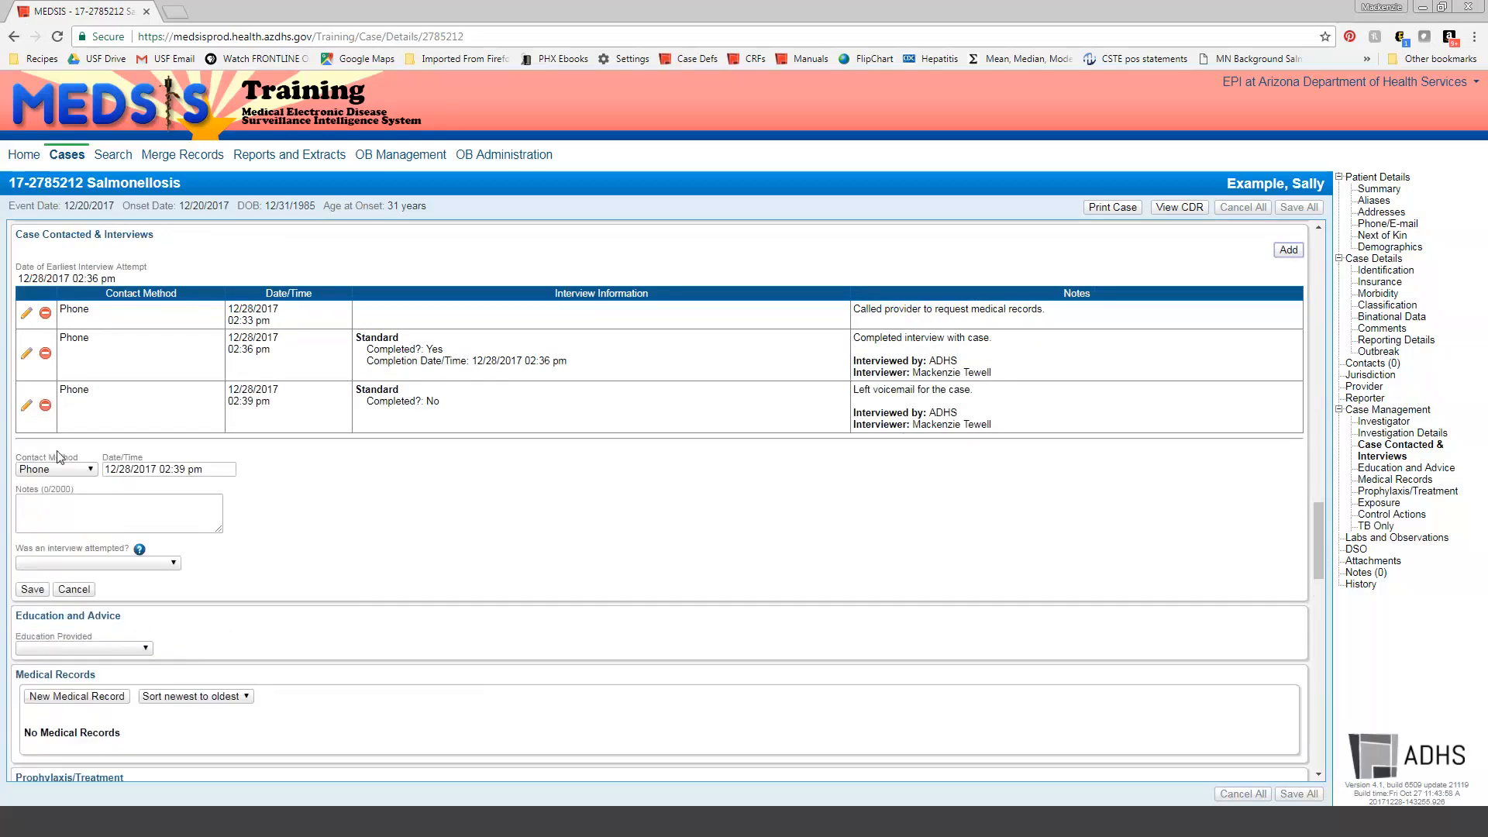
click(94, 503)
text(Sp)
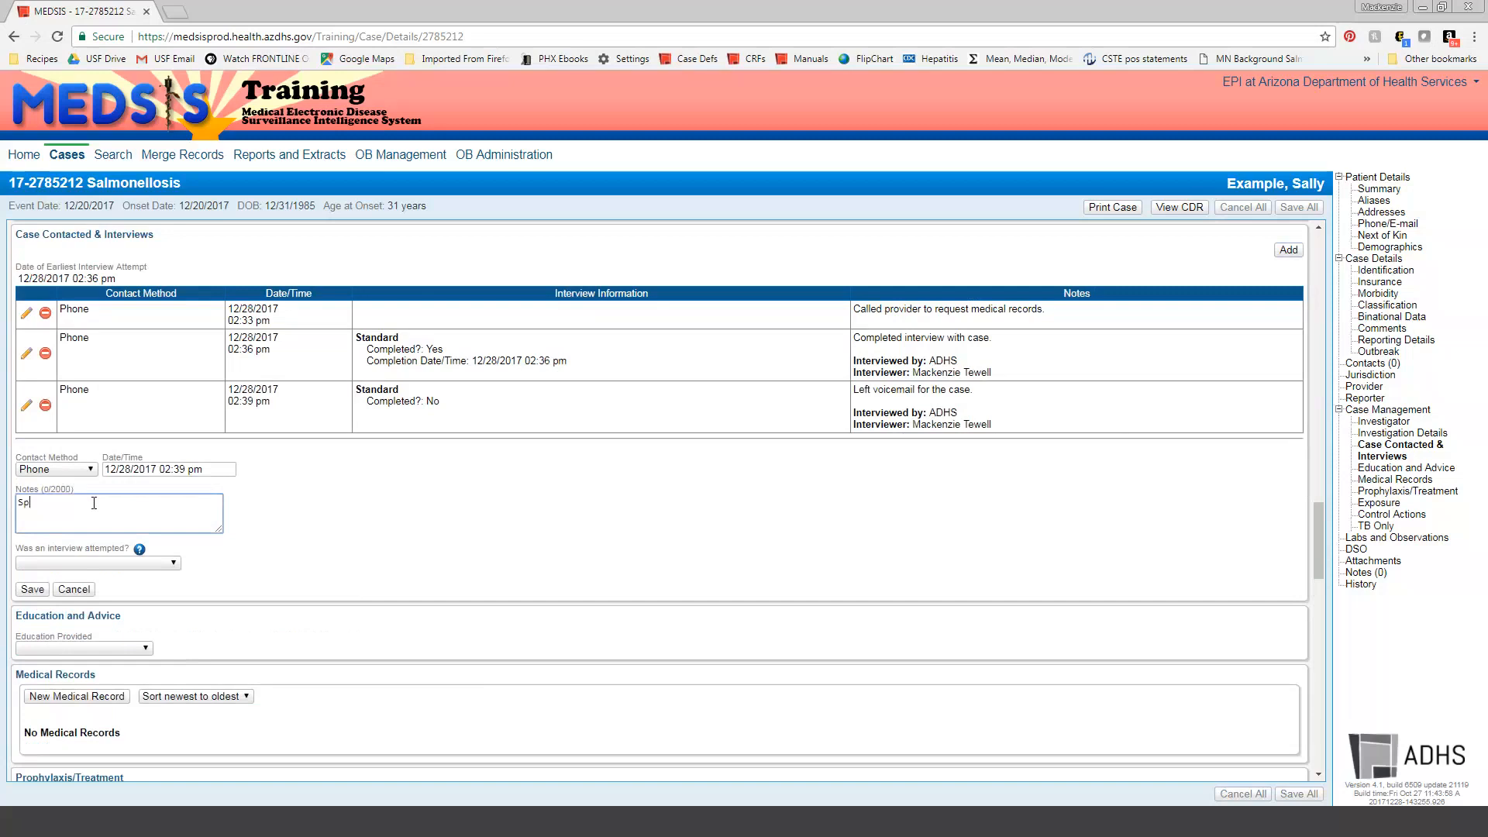
text(oke with case for interview.)
click(70, 564)
click(74, 584)
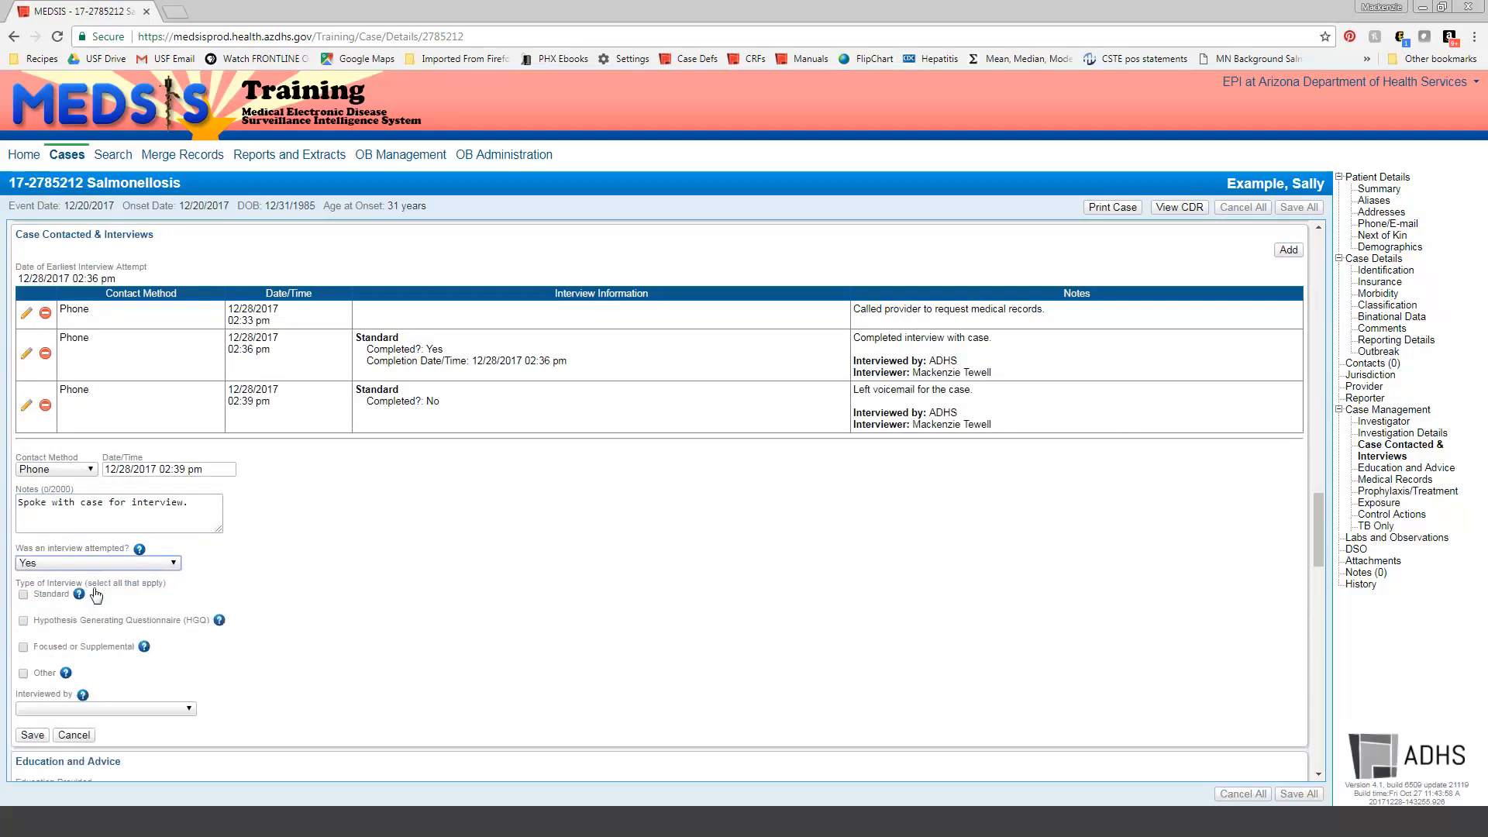
Mark the new entry's interview type as Standard and set Completed to Yes
scroll(223, 594, down, 1)
click(23, 516)
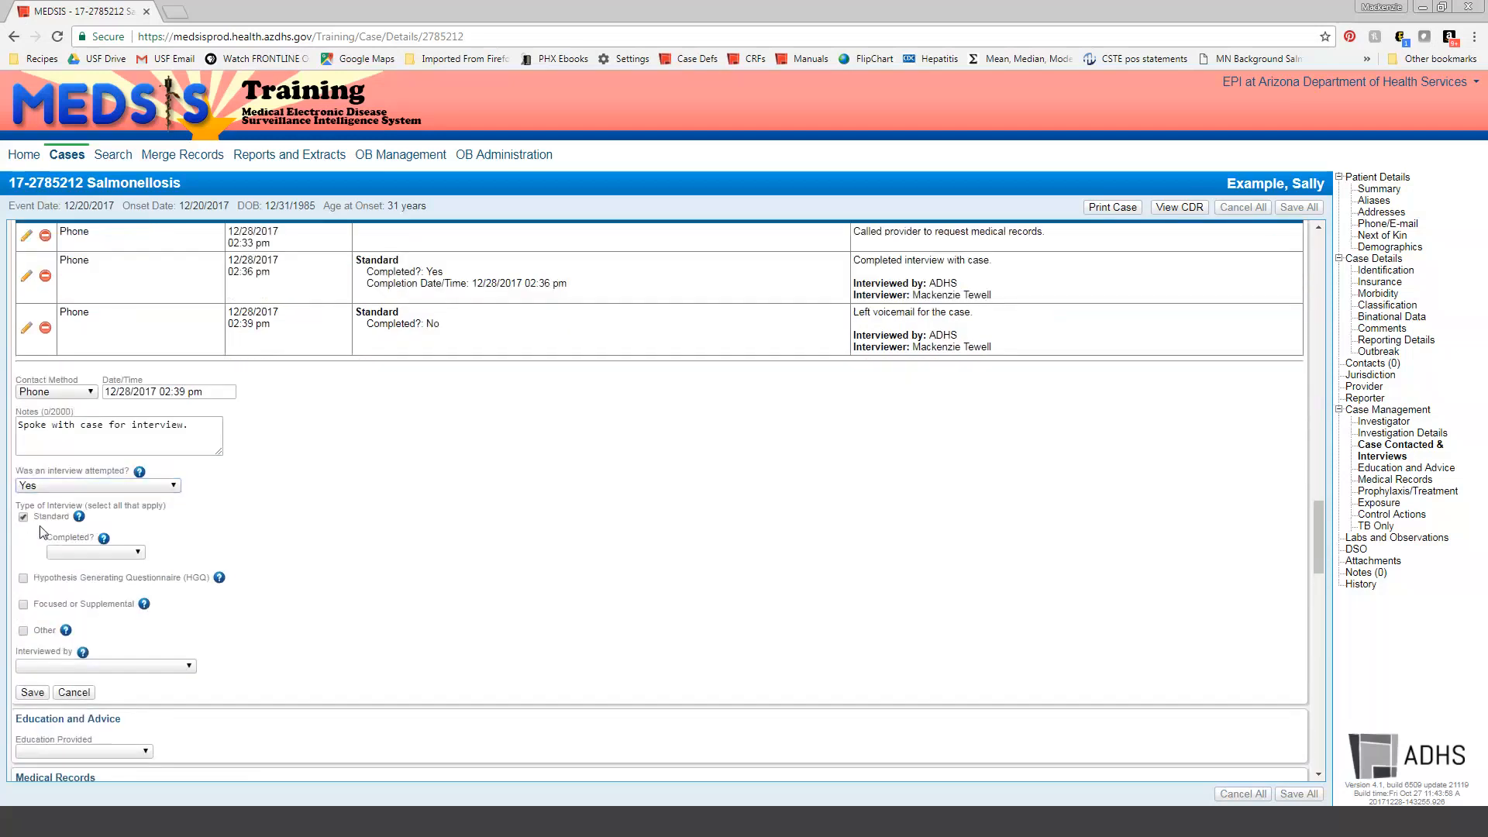
click(91, 550)
click(113, 579)
Set ADHS as interviewer agency for the "Spoke with case" entry, choose the staff interviewer's name, and save it
click(43, 665)
click(37, 702)
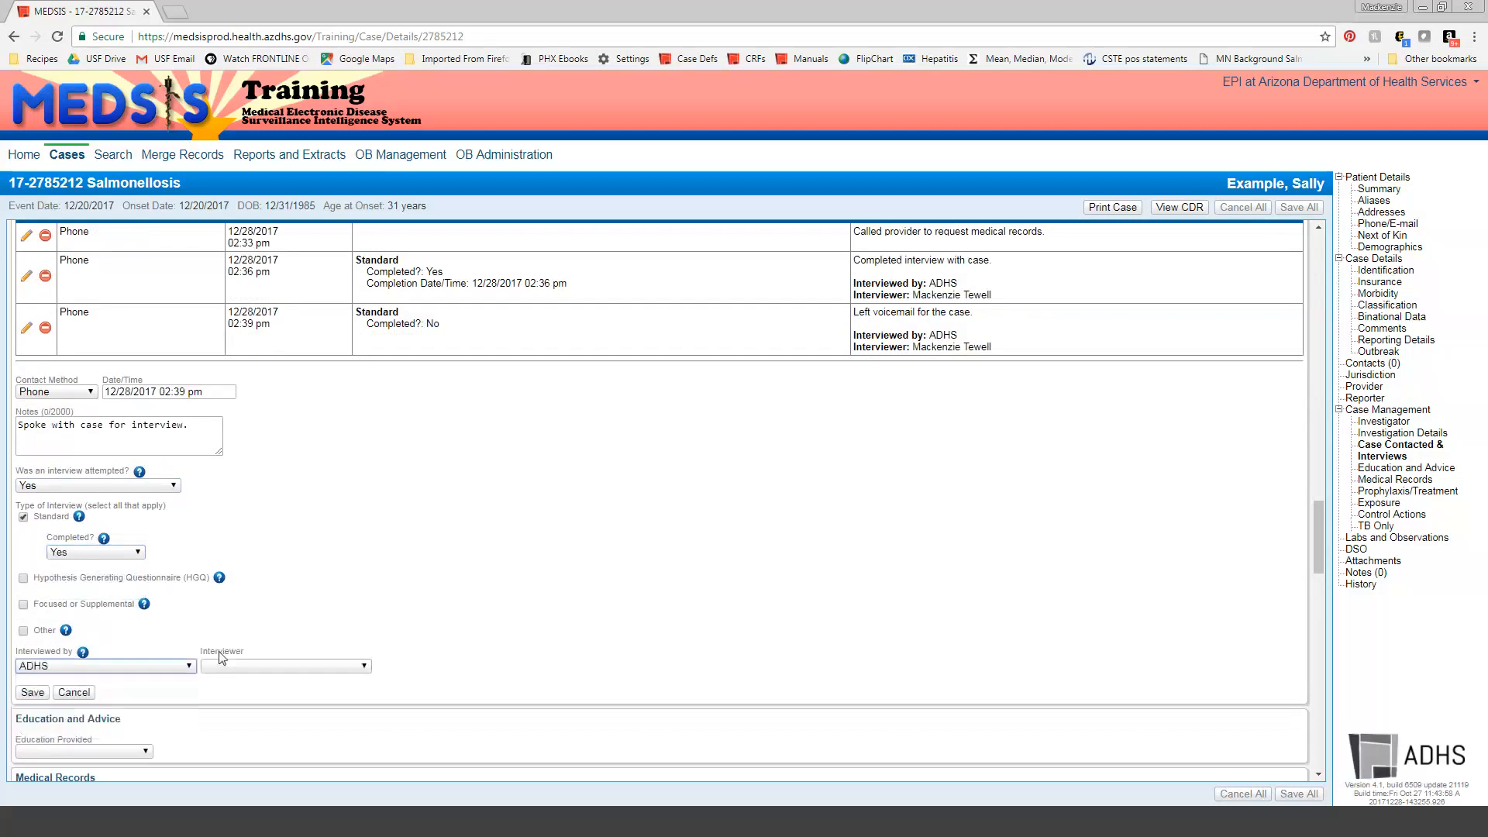
click(229, 667)
text(ma)
key(Return)
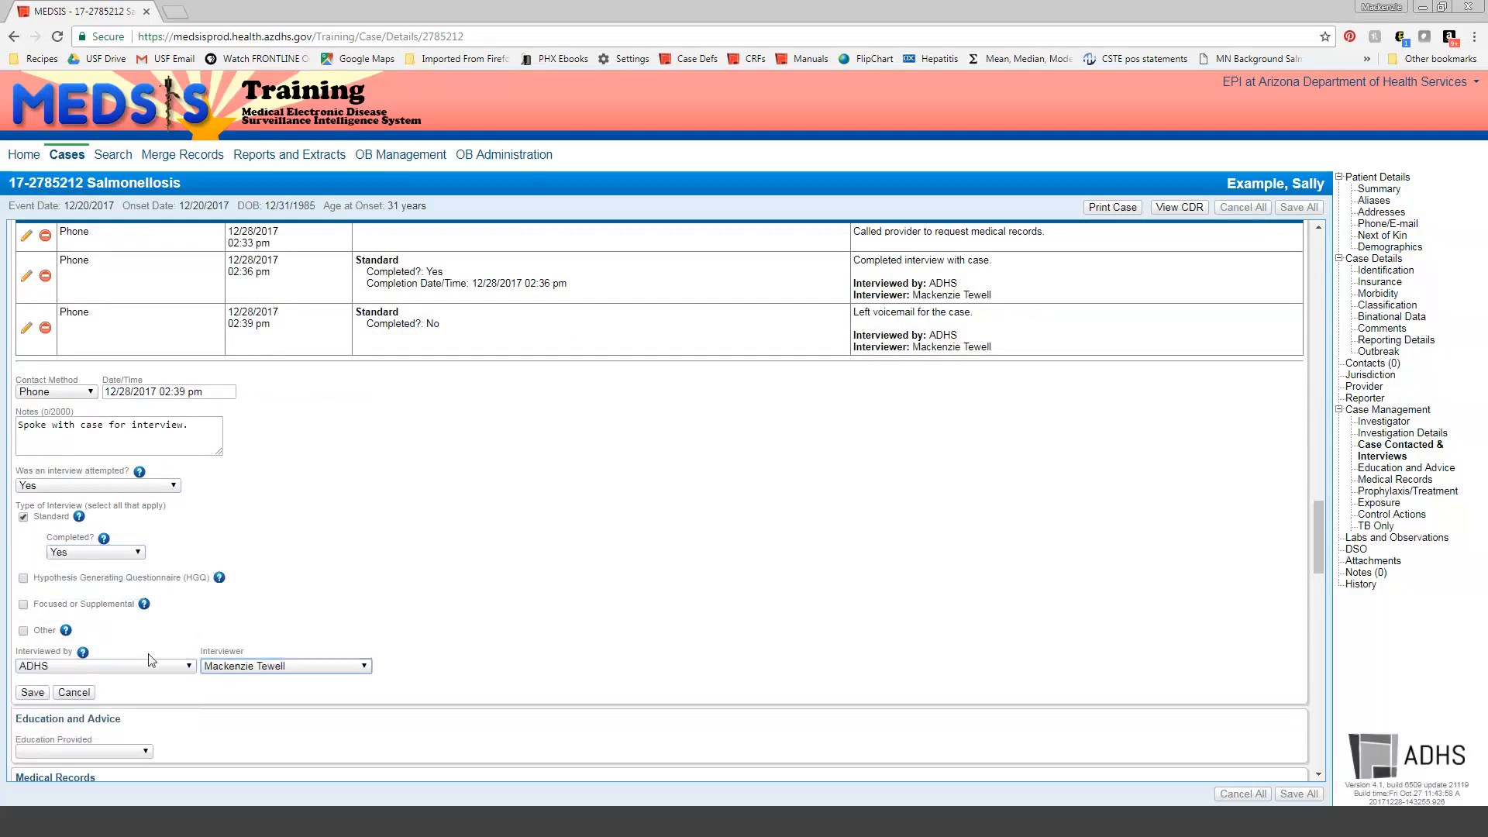
click(33, 692)
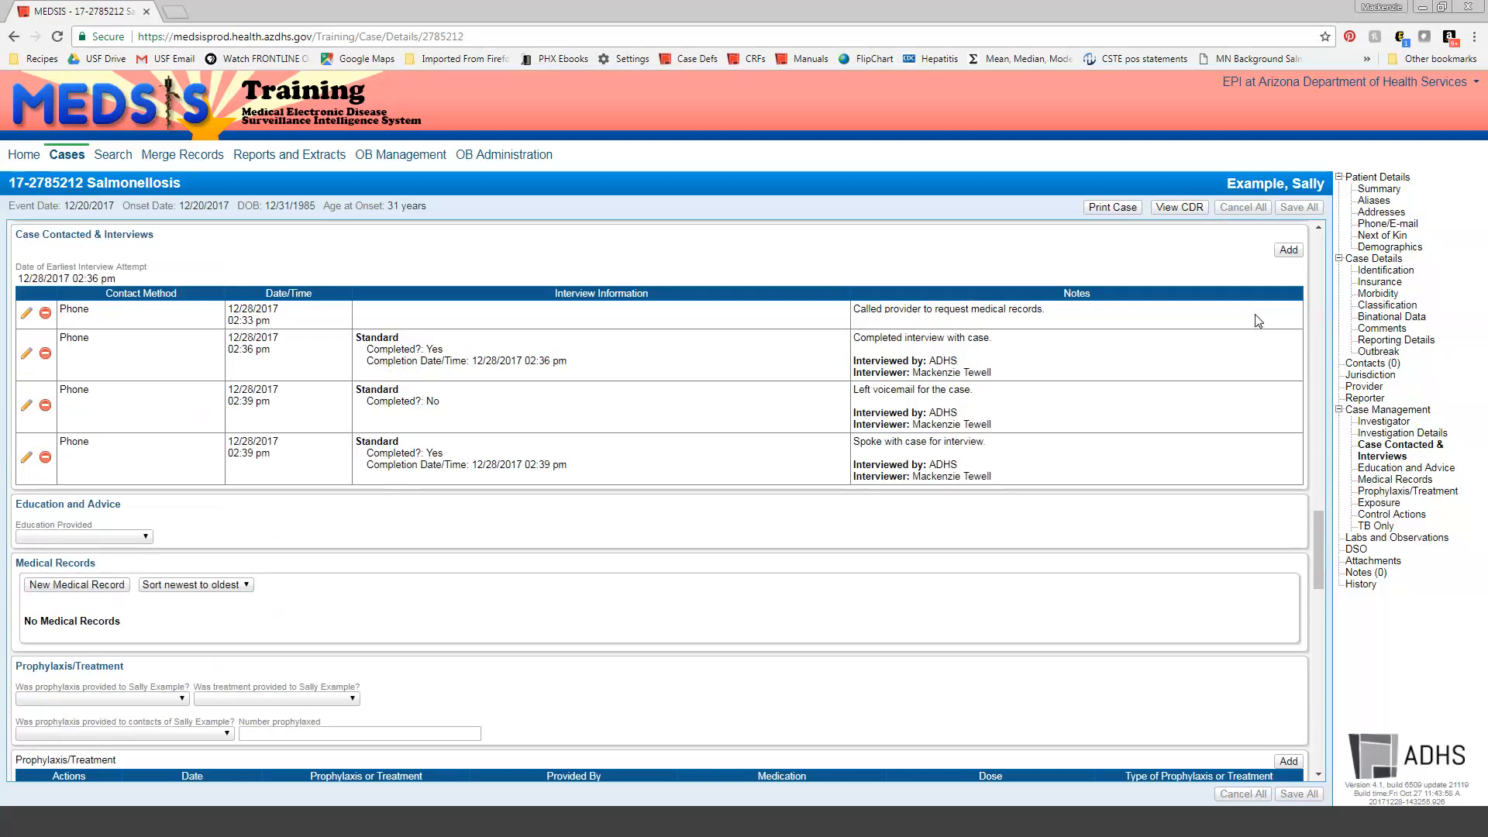
Start a new contact entry with Text message as the contact method and the note "Sent text to case."
click(1284, 258)
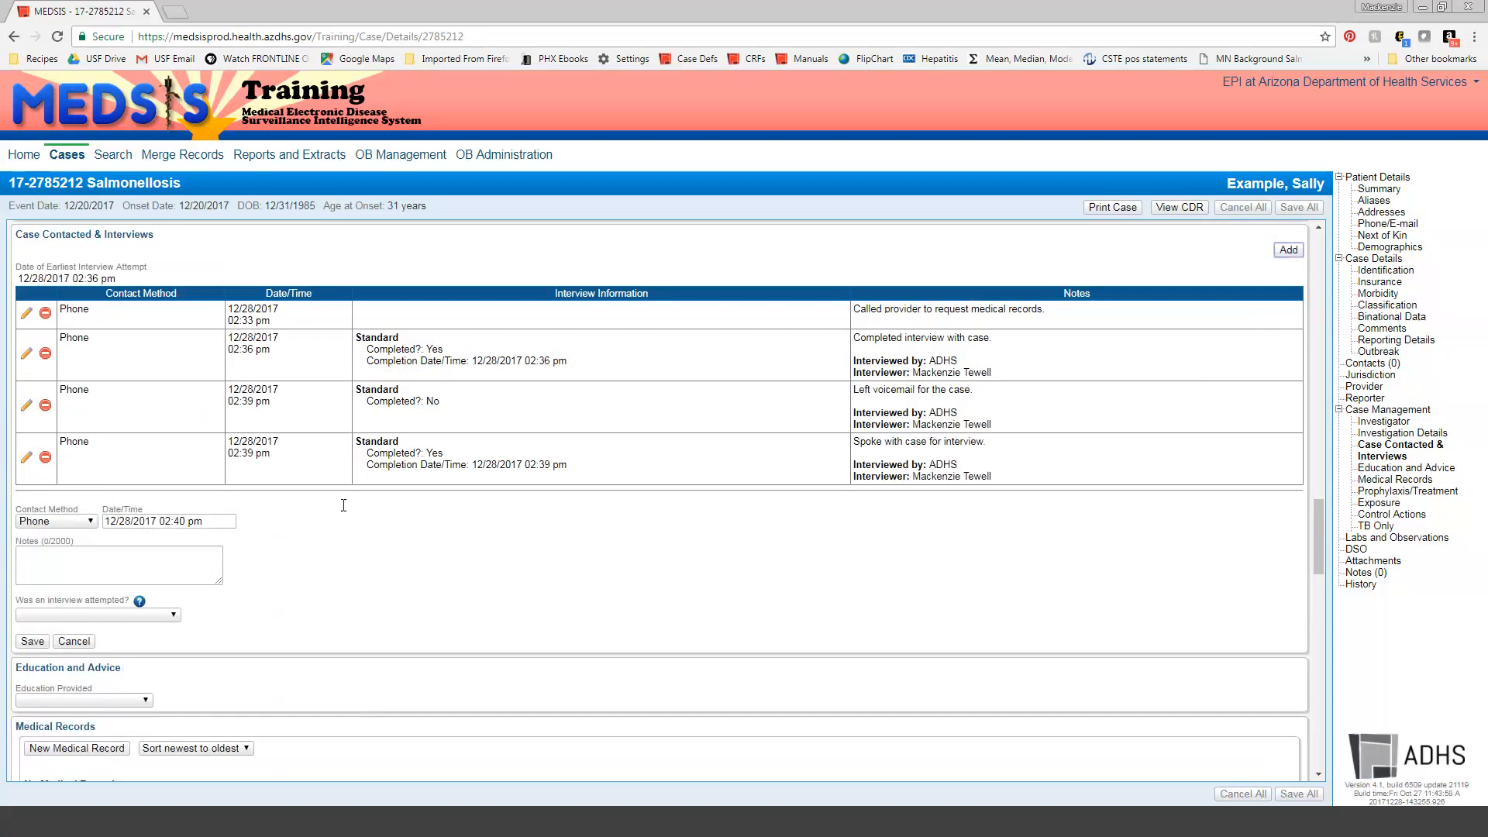
click(57, 524)
click(51, 587)
click(67, 561)
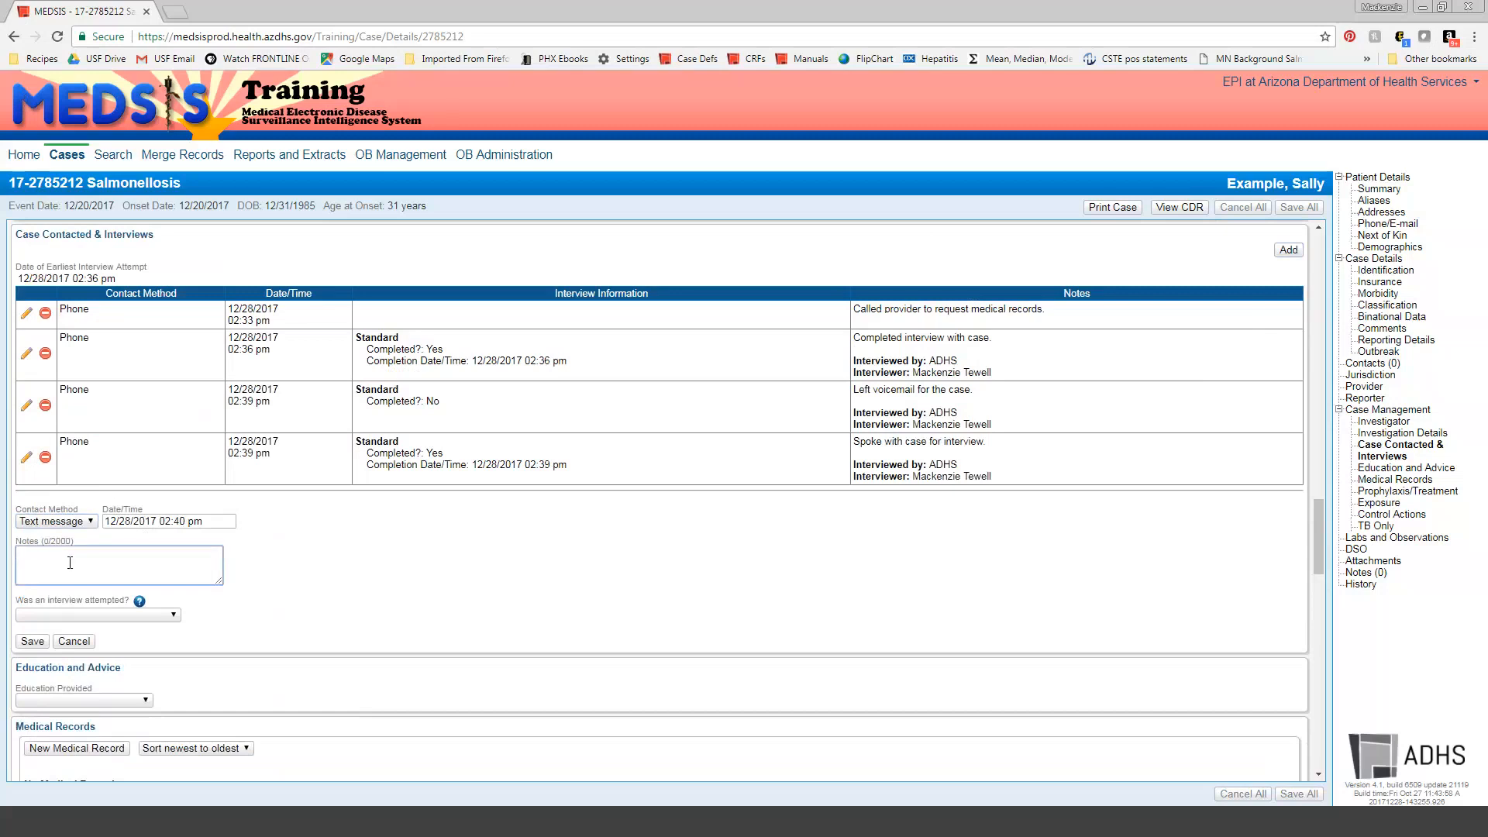
text(Sent text to case.)
Set interview attempted to Yes for the text message entry, with Standard as the interview type and Completed set to No
click(115, 616)
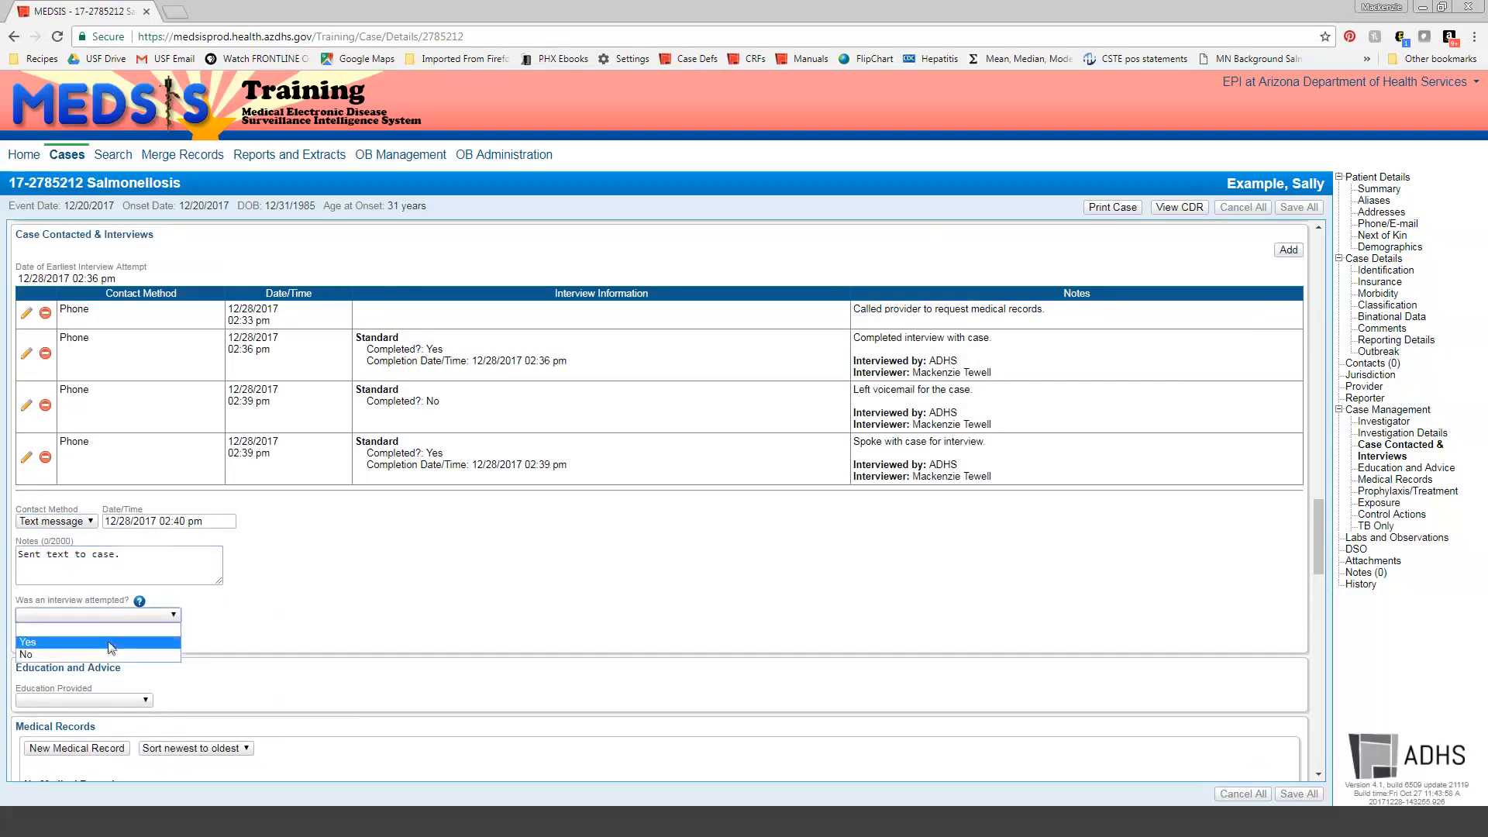
click(112, 642)
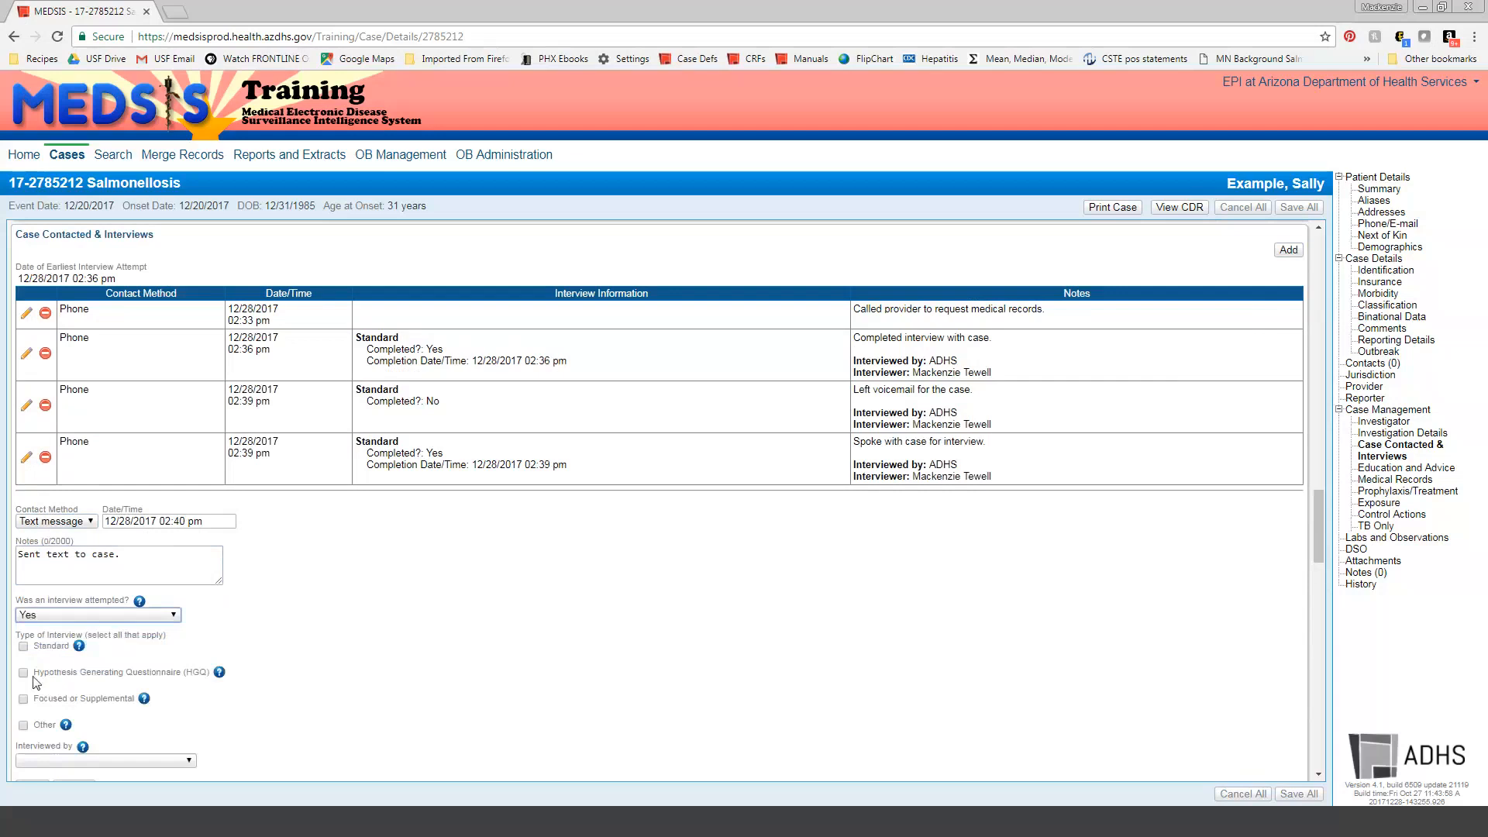
click(24, 647)
scroll(26, 655, down, 1)
click(127, 605)
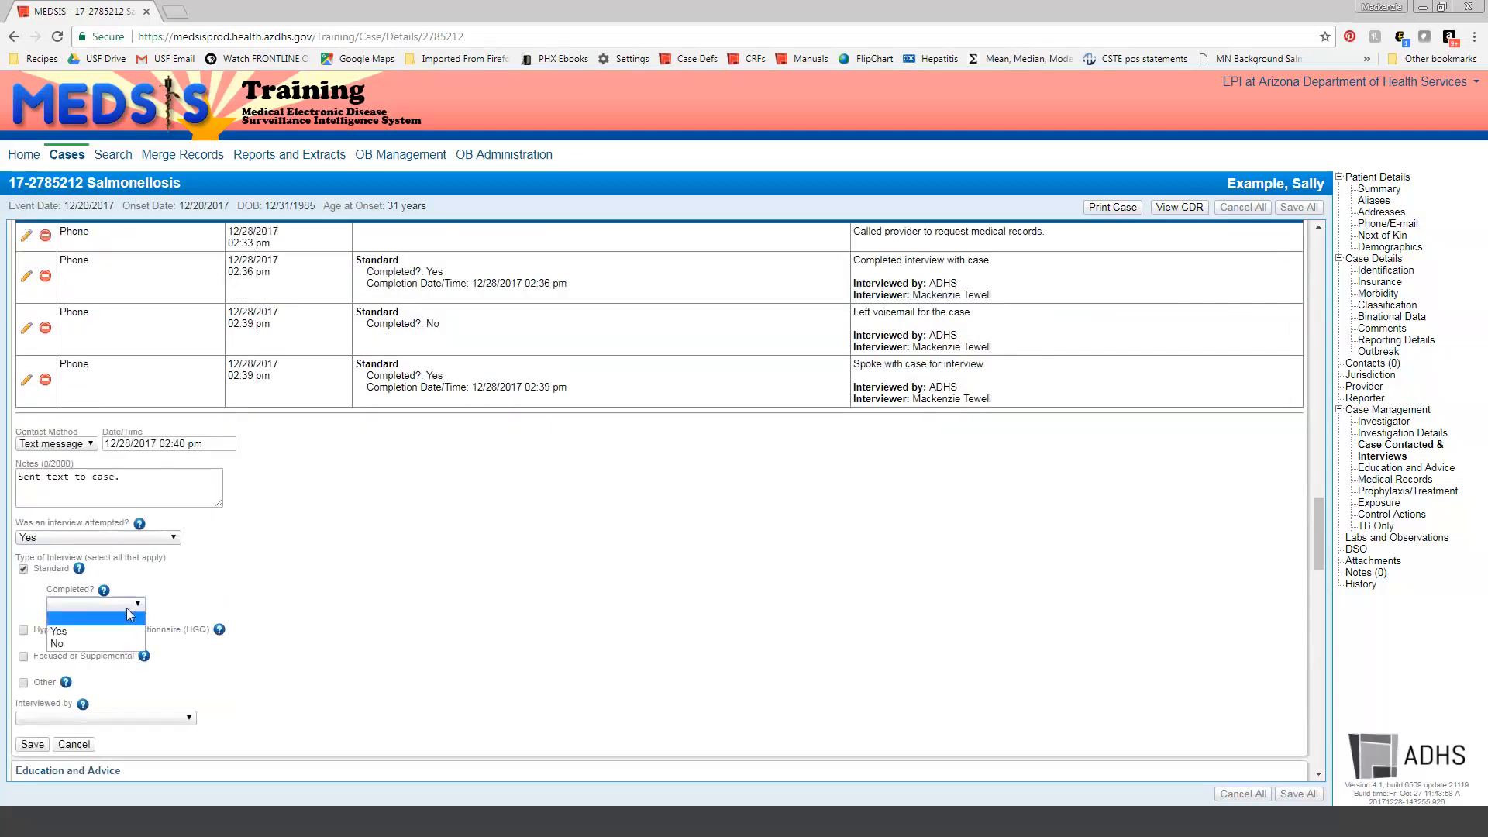
click(114, 643)
Set ADHS as interviewer agency for the text message entry, choose the staff interviewer's name, and save it
click(53, 716)
click(58, 757)
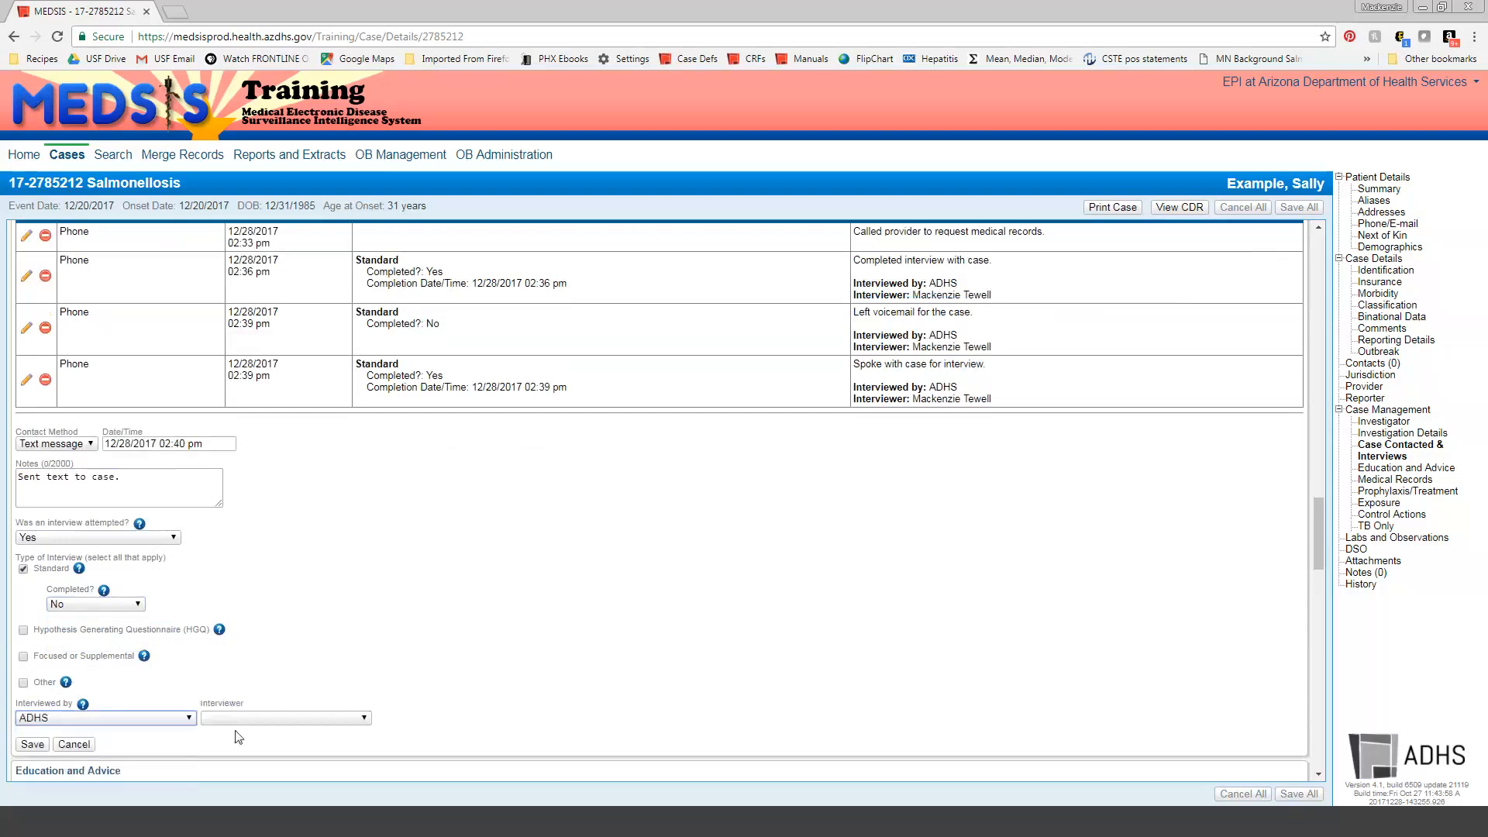
click(248, 718)
text(mac)
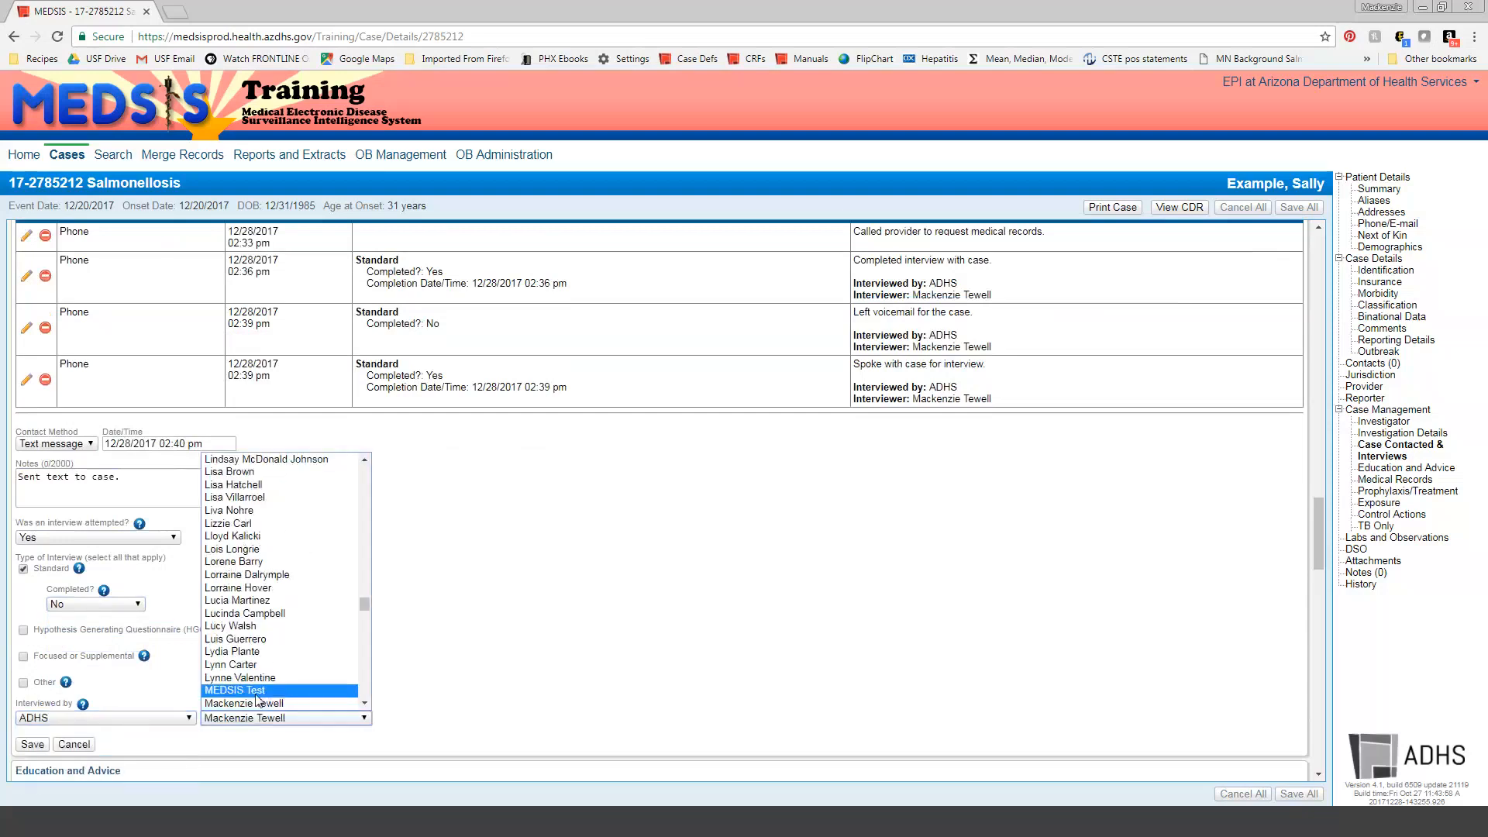
click(256, 690)
click(256, 720)
scroll(331, 708, down, 1)
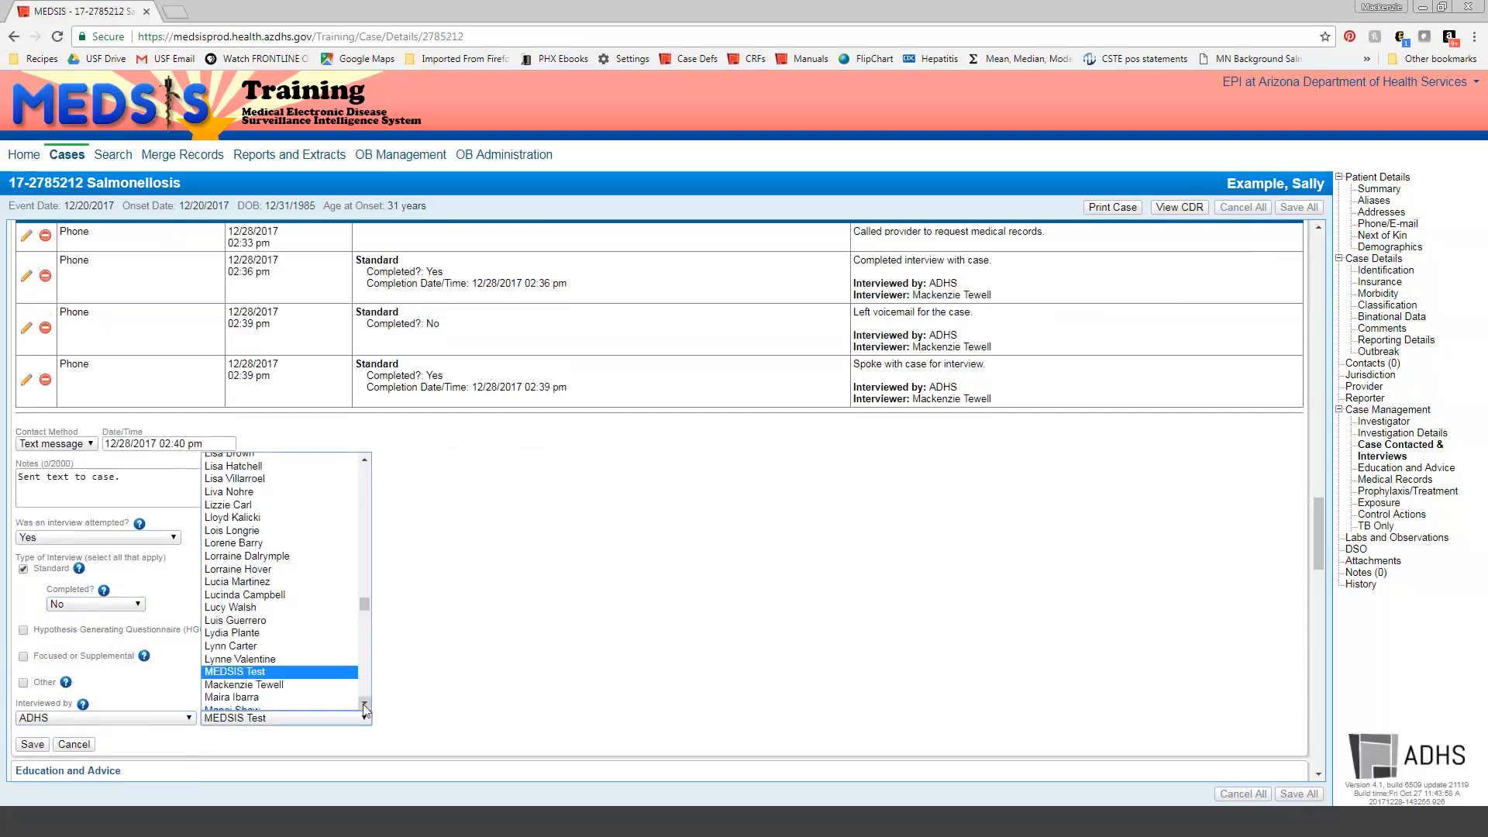
click(331, 703)
click(31, 744)
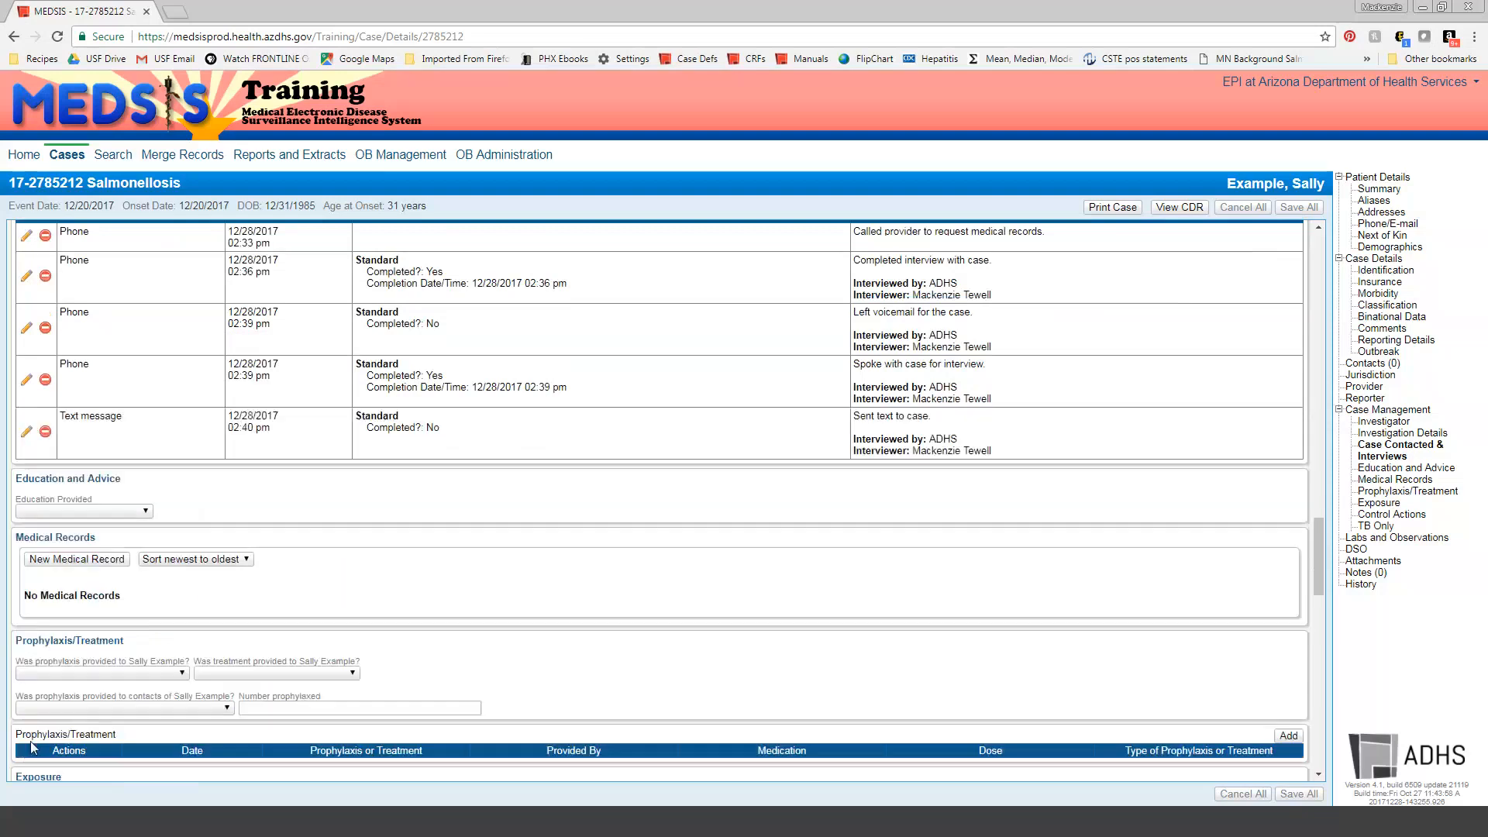
Start another contact entry by Phone with the note "Case returned call after text. Completed interview."
scroll(1230, 312, up, 1)
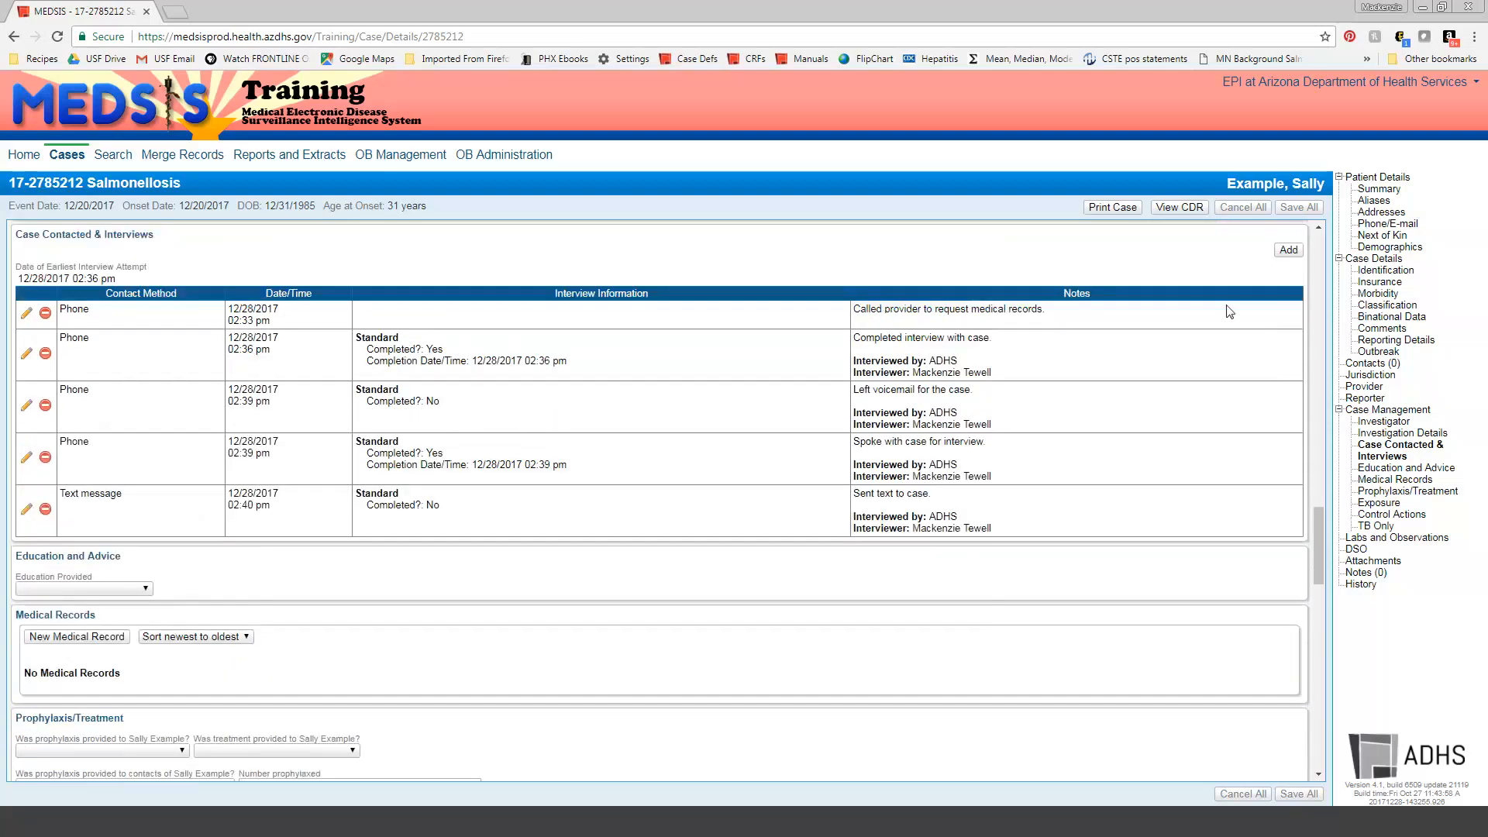
click(1288, 250)
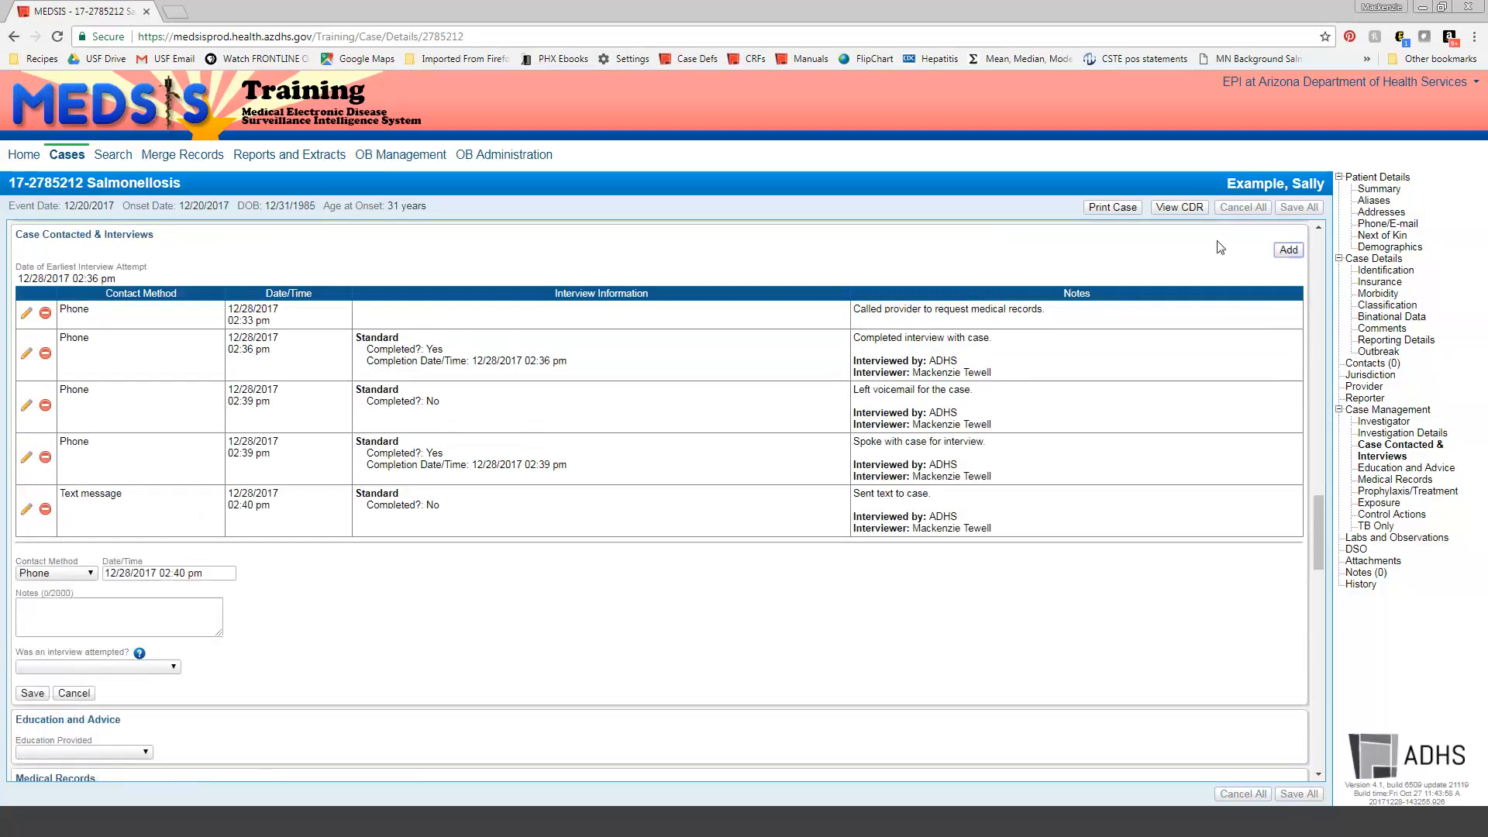
click(82, 575)
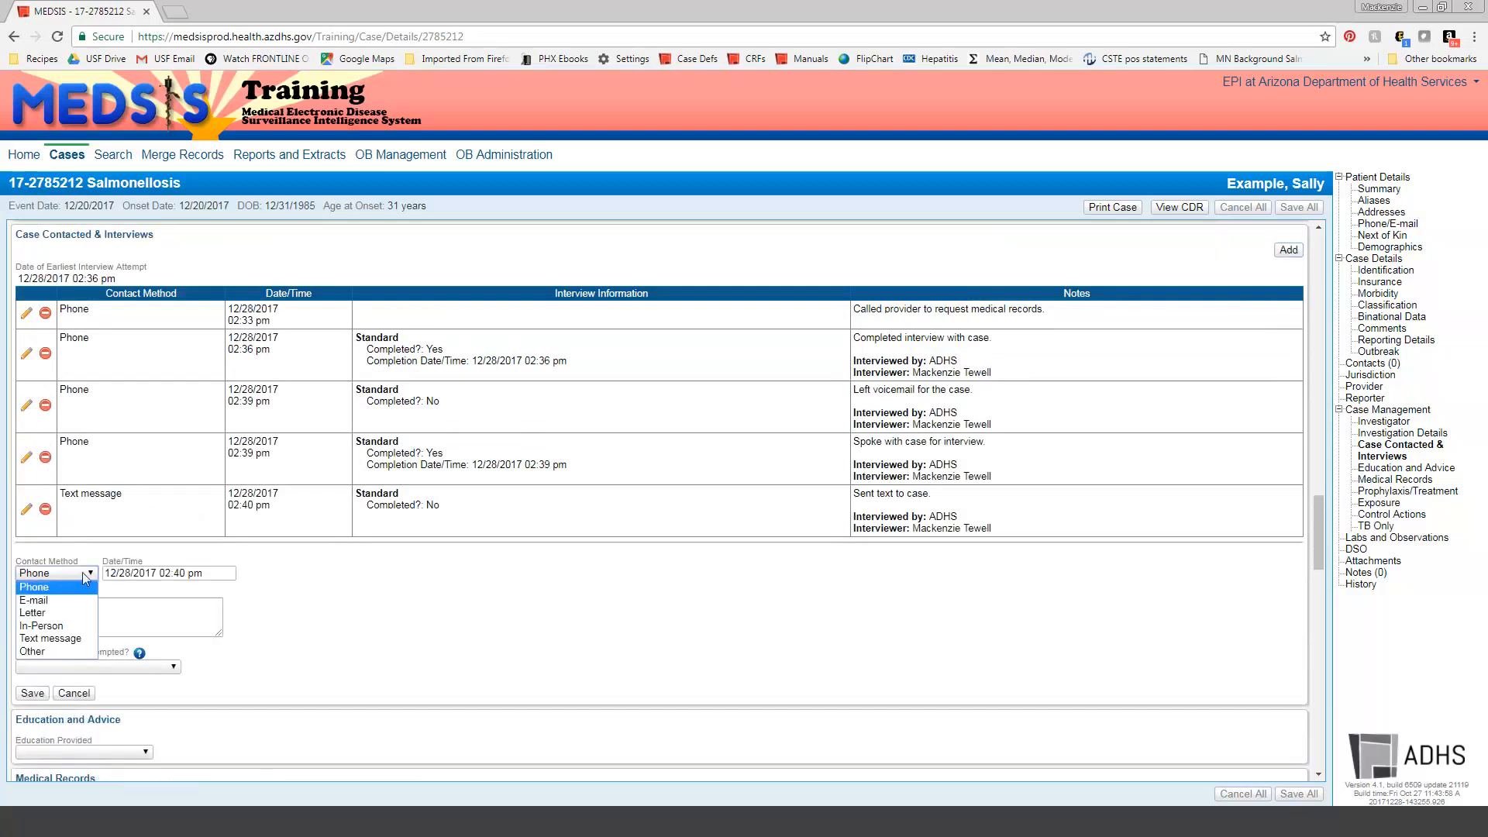
click(82, 572)
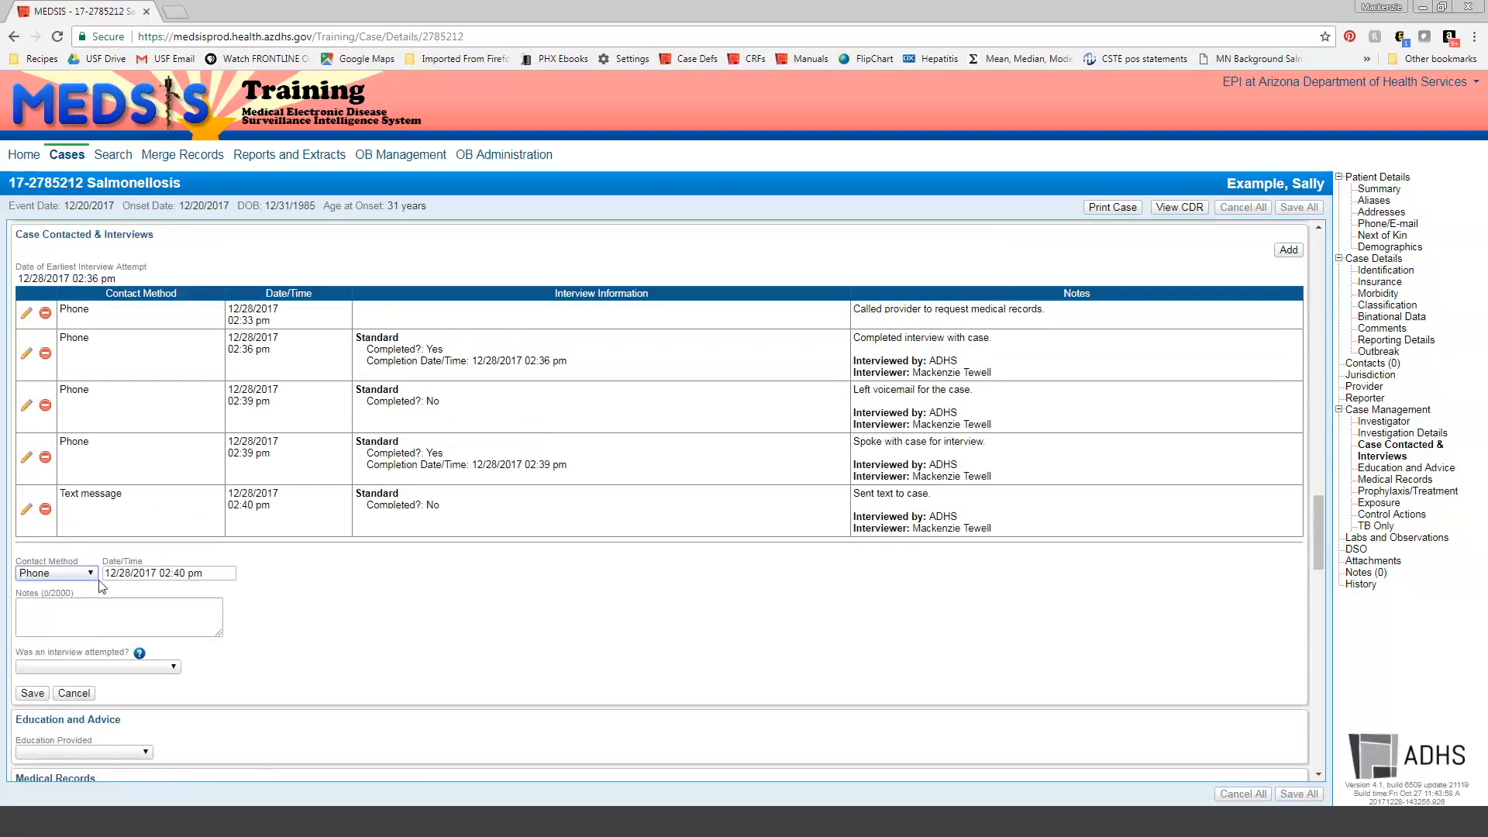
click(89, 573)
click(83, 628)
click(85, 625)
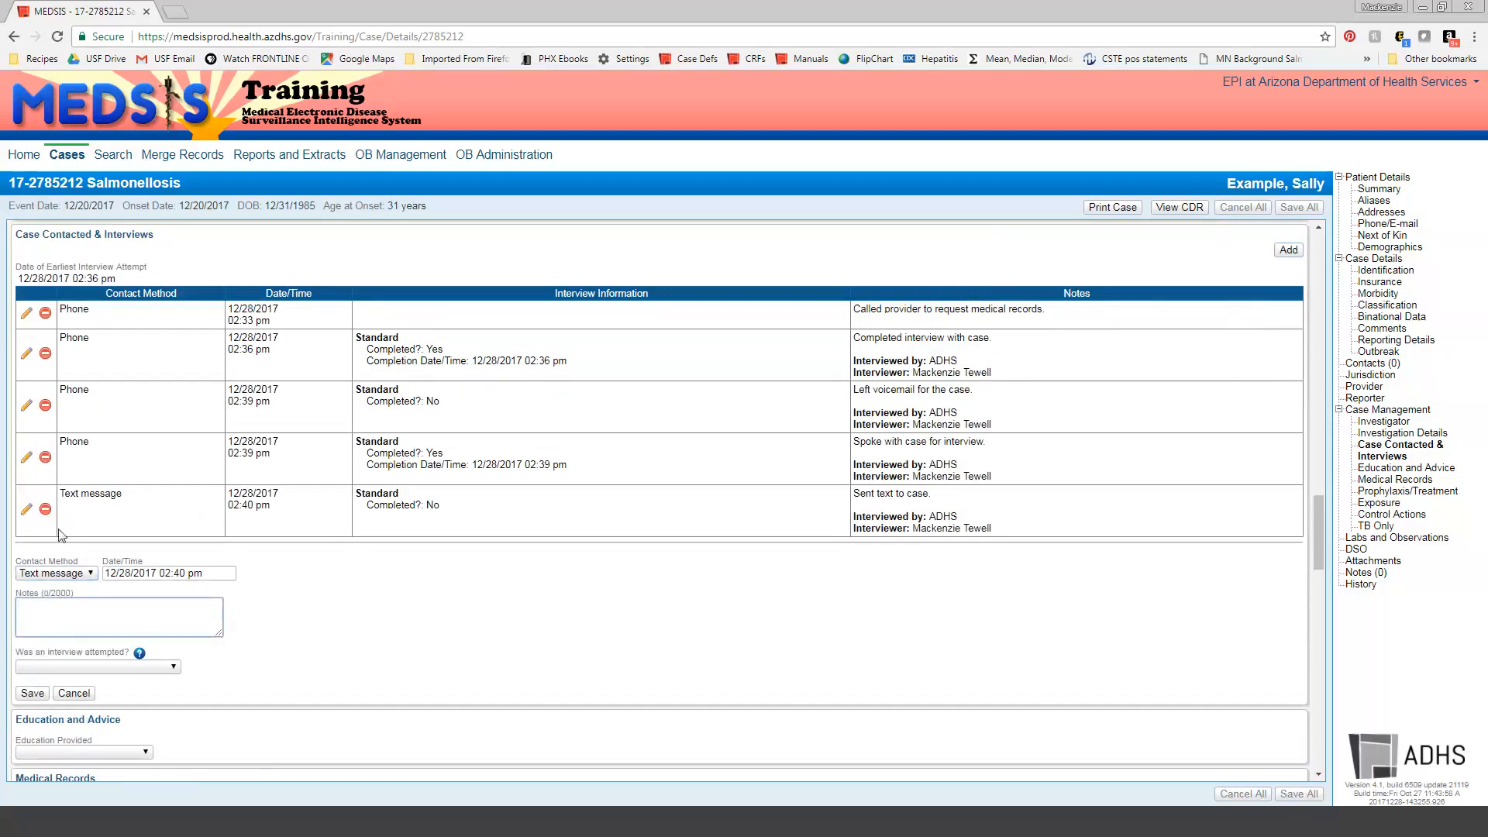
click(77, 573)
click(80, 596)
click(73, 629)
text(Case retunr)
key(BackSpace)
key(BackSpace)
text(rned call after text. Completed interview.)
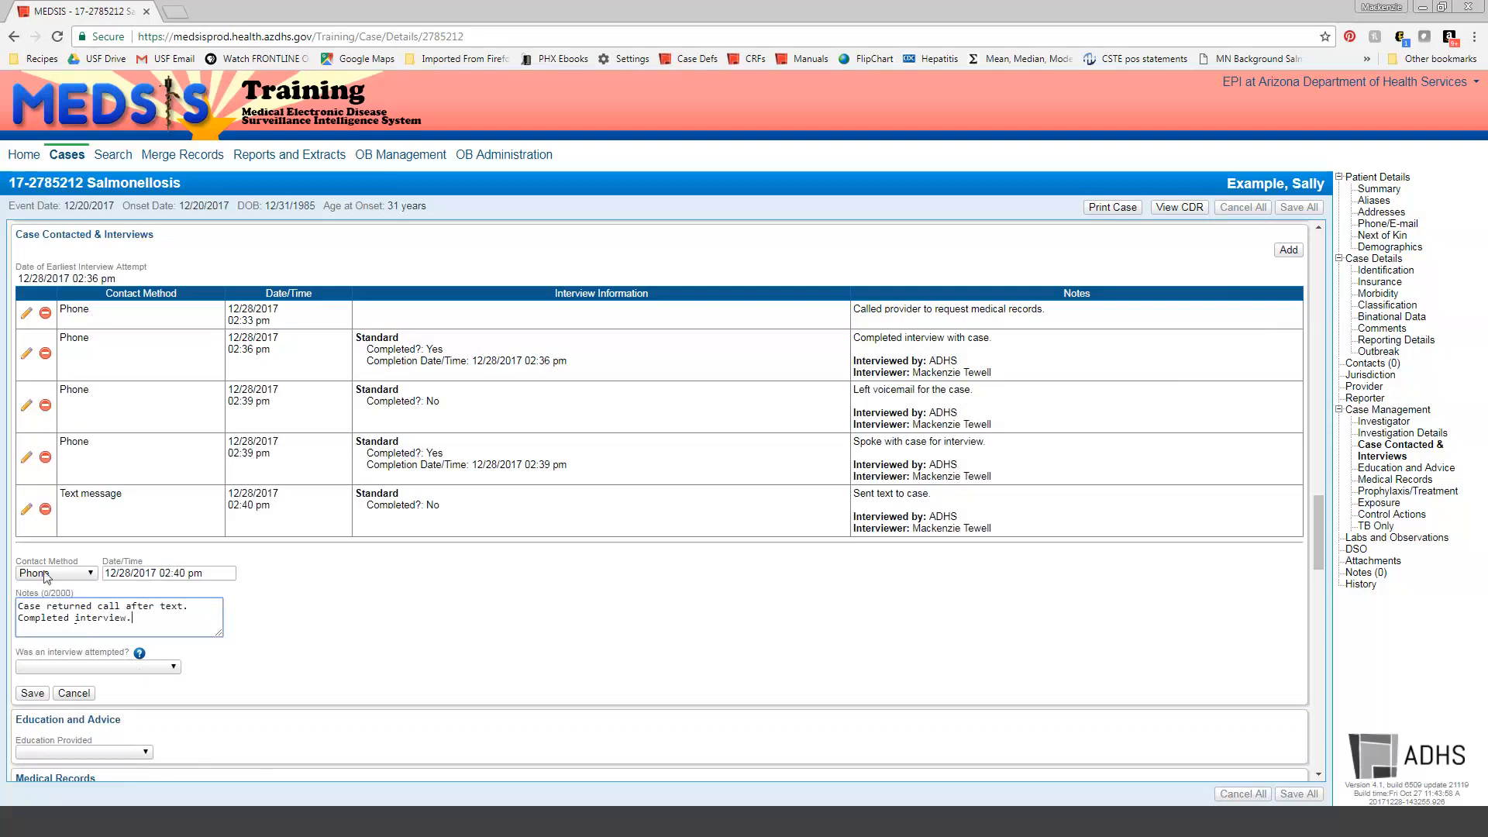
Set interview attempted to Yes for the returned-call entry, with Standard as the interview type and Completed set to Yes
scroll(47, 577, down, 1)
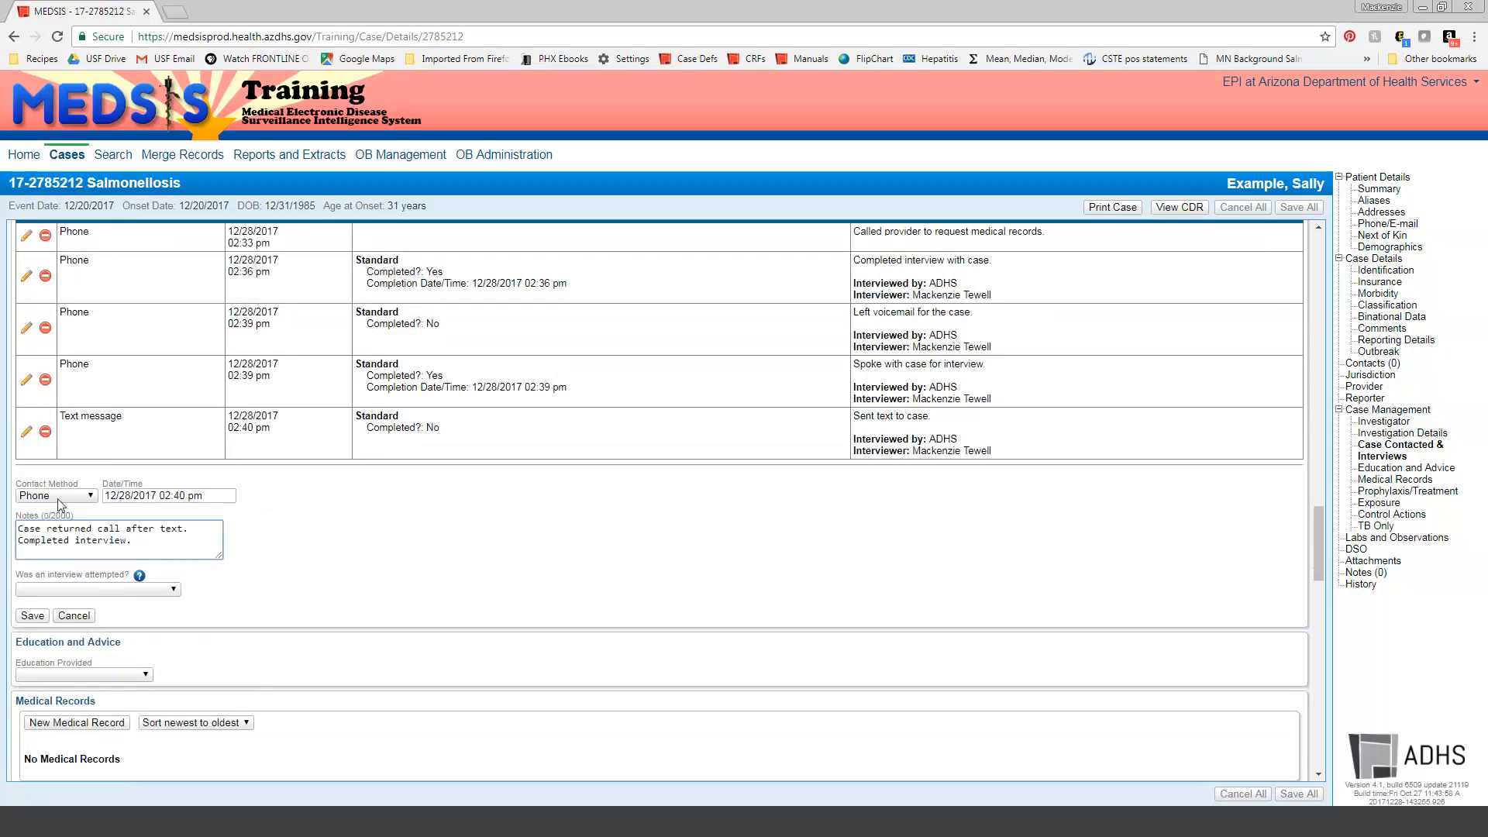
click(176, 589)
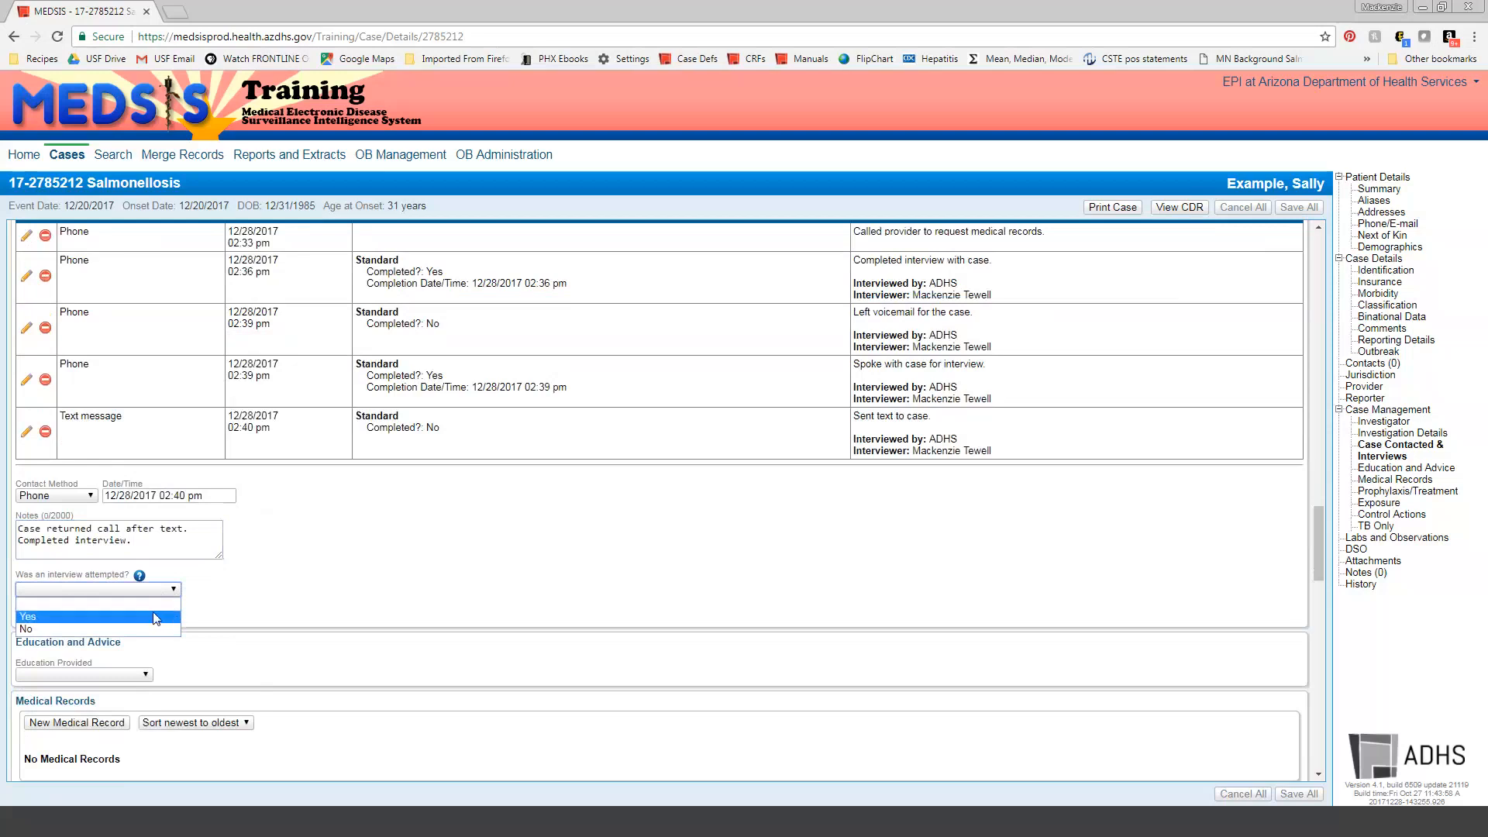
click(155, 617)
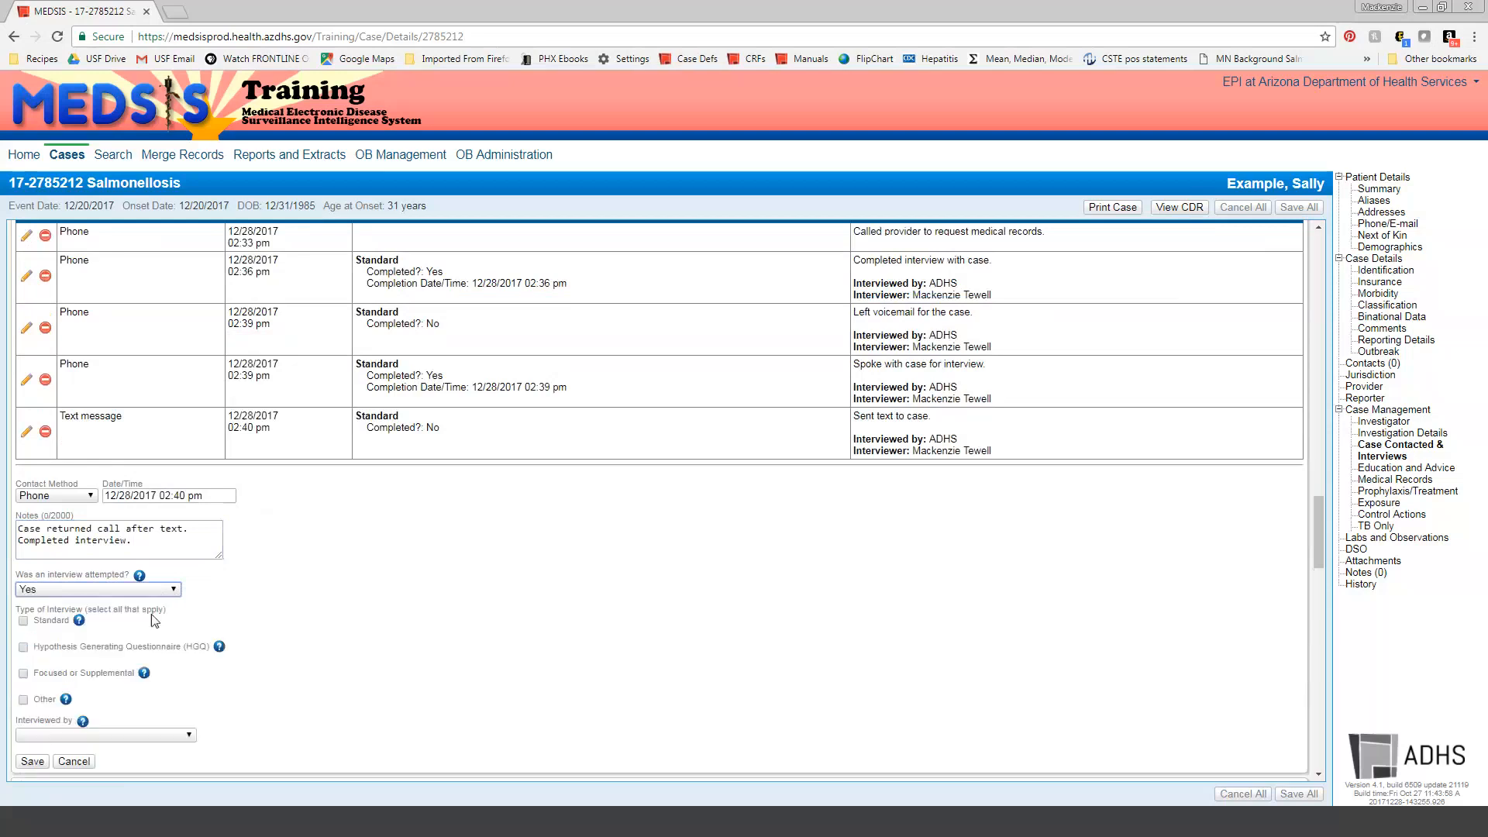
click(23, 621)
click(110, 656)
click(58, 683)
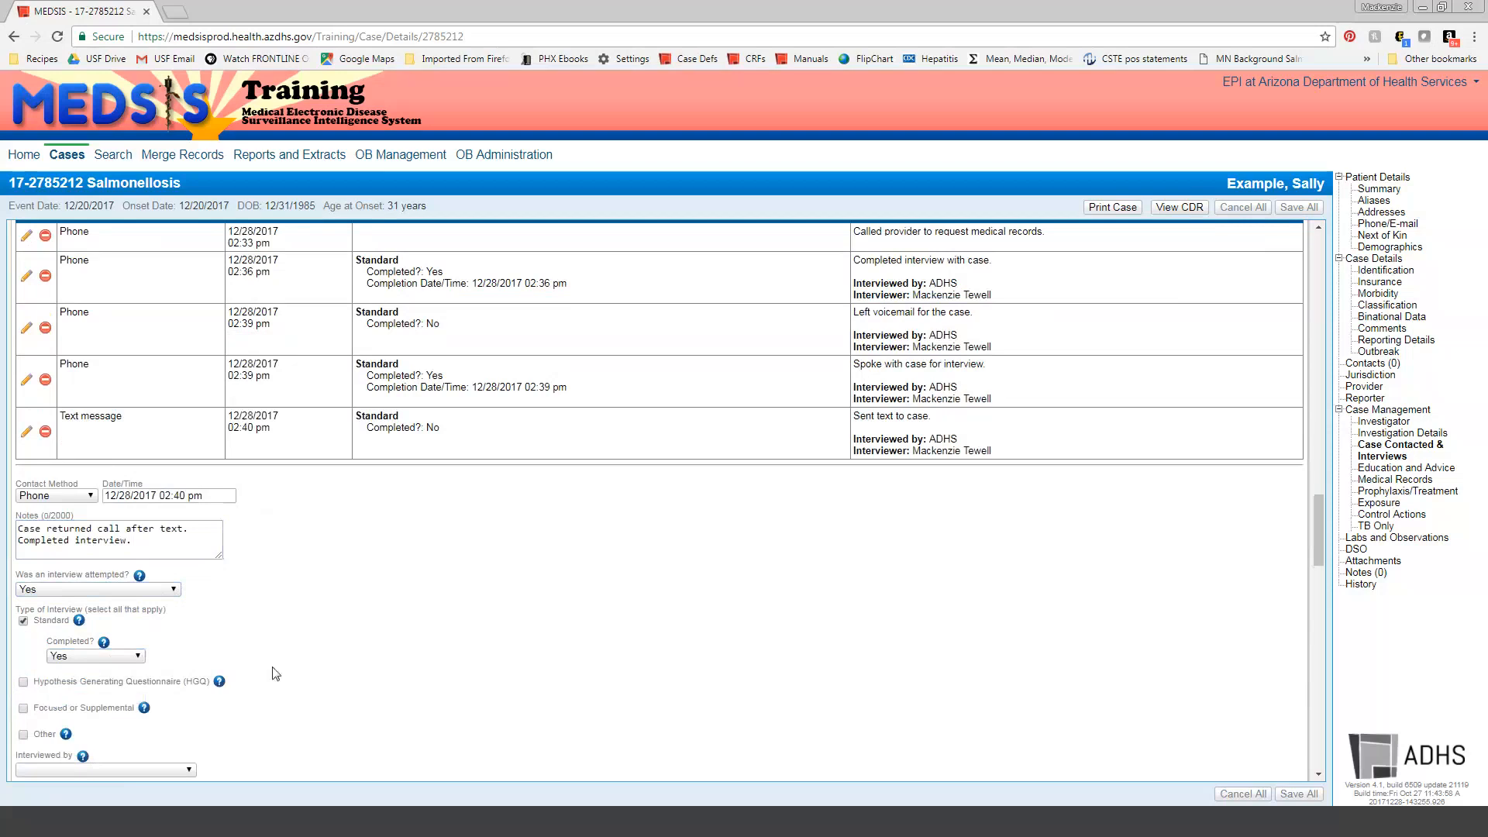
Set the returned-call entry as interviewed by ADHS, choose the staff interviewer's name, and save it
scroll(277, 673, down, 1)
click(87, 693)
click(33, 732)
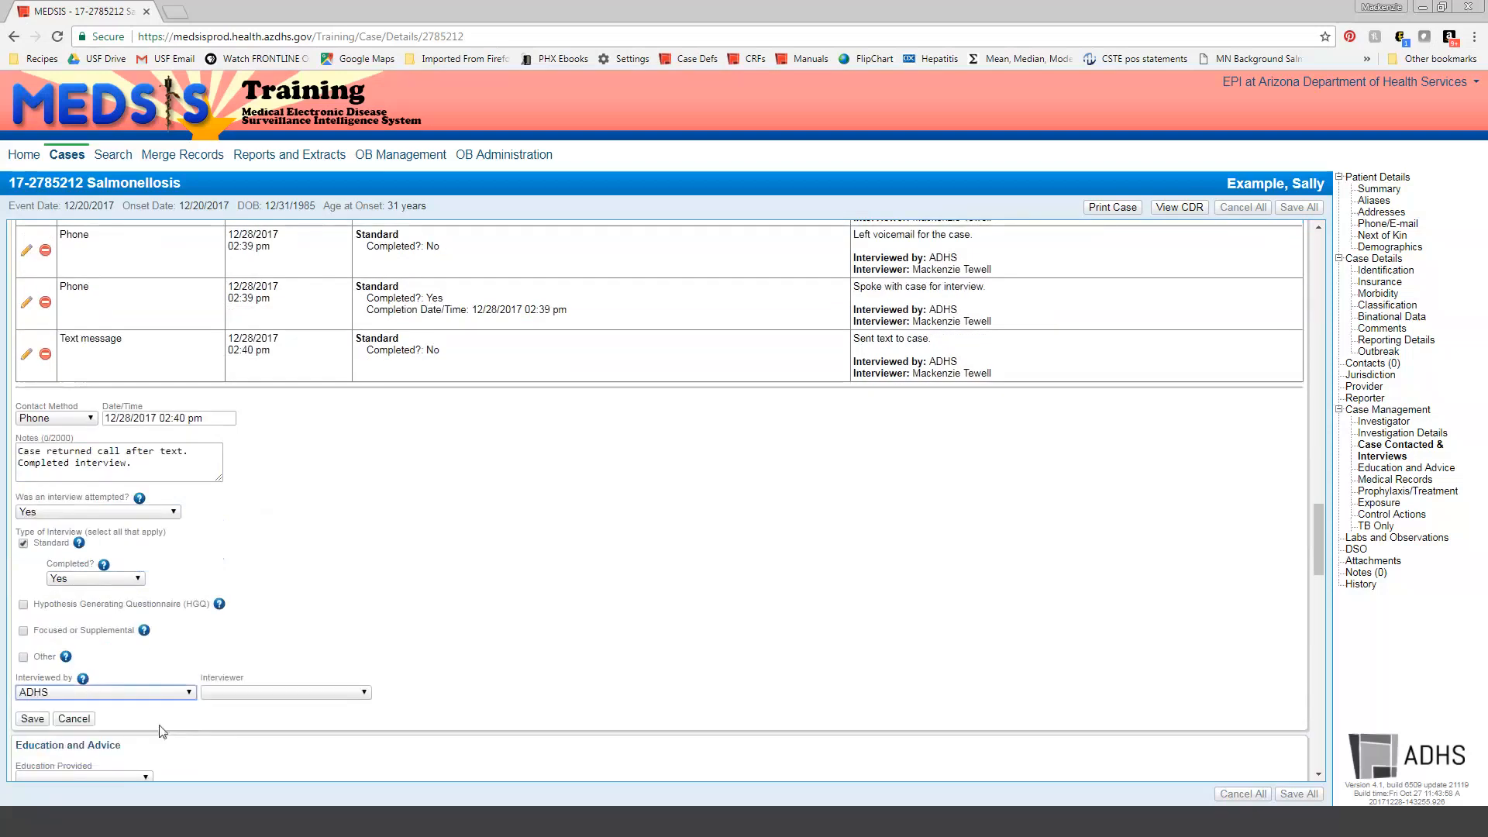
click(250, 693)
text(ma)
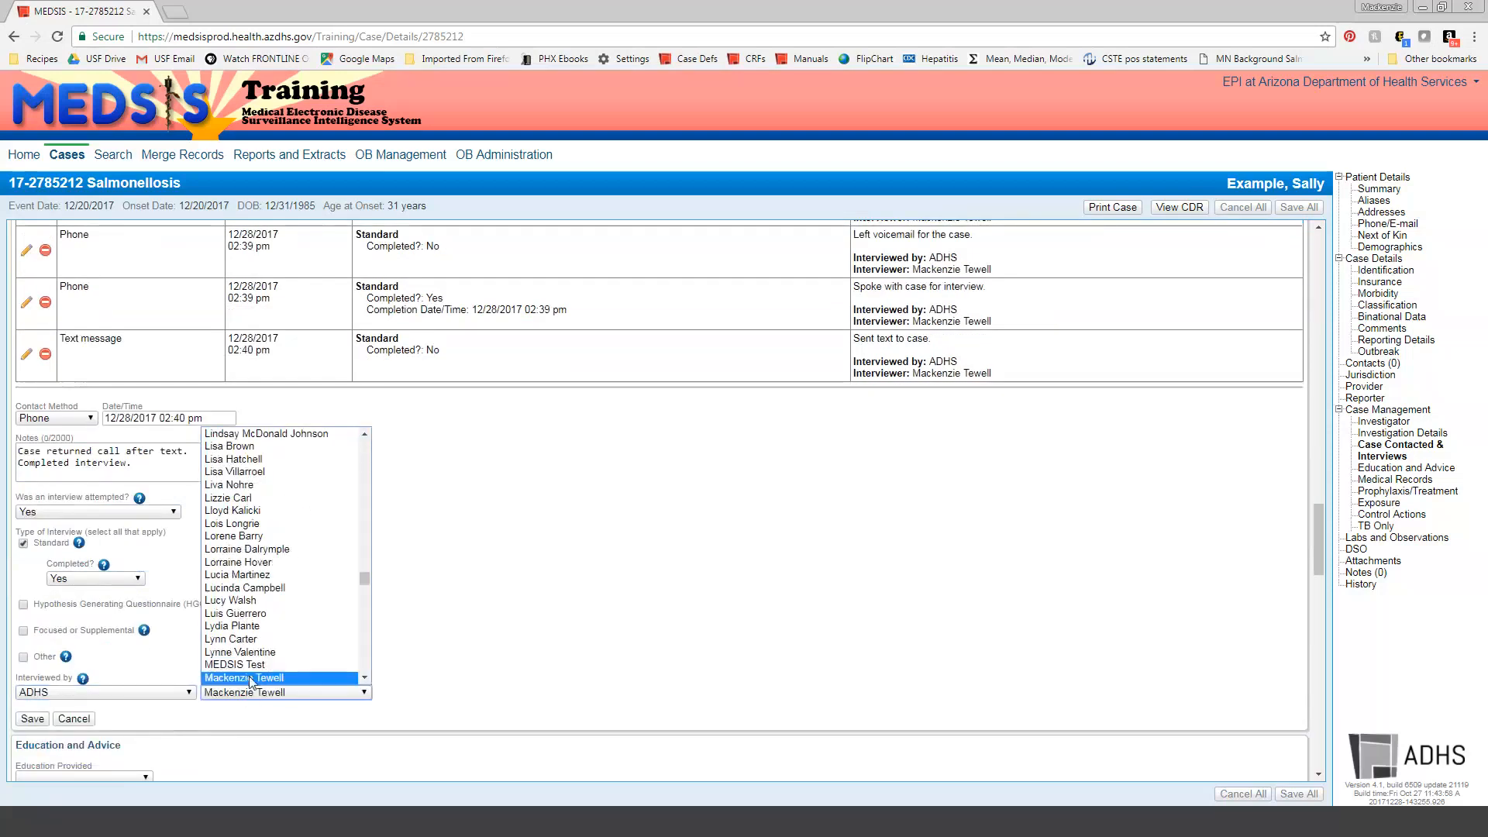
click(249, 677)
click(32, 721)
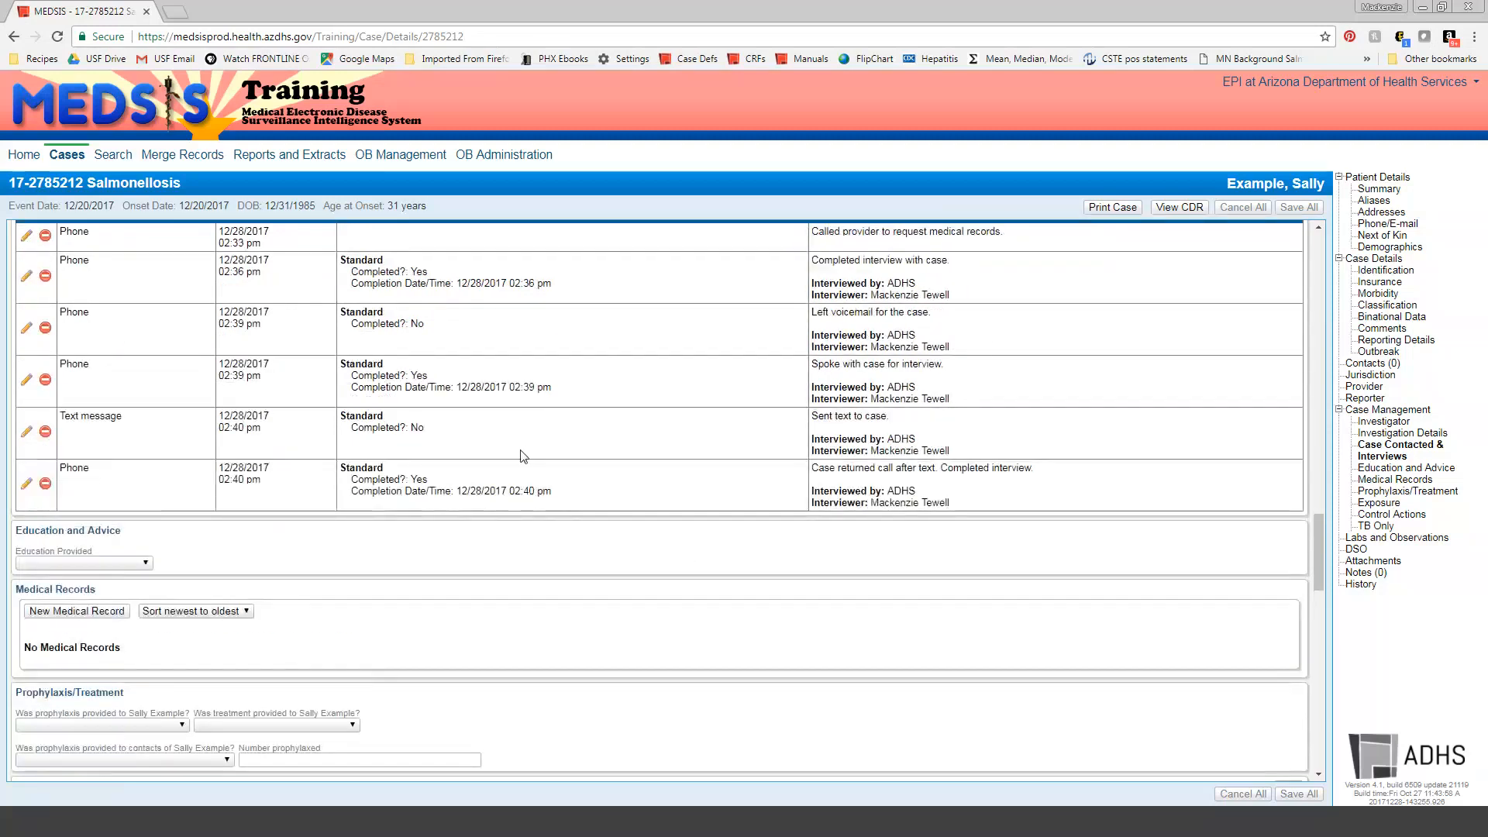
scroll(611, 483, up, 1)
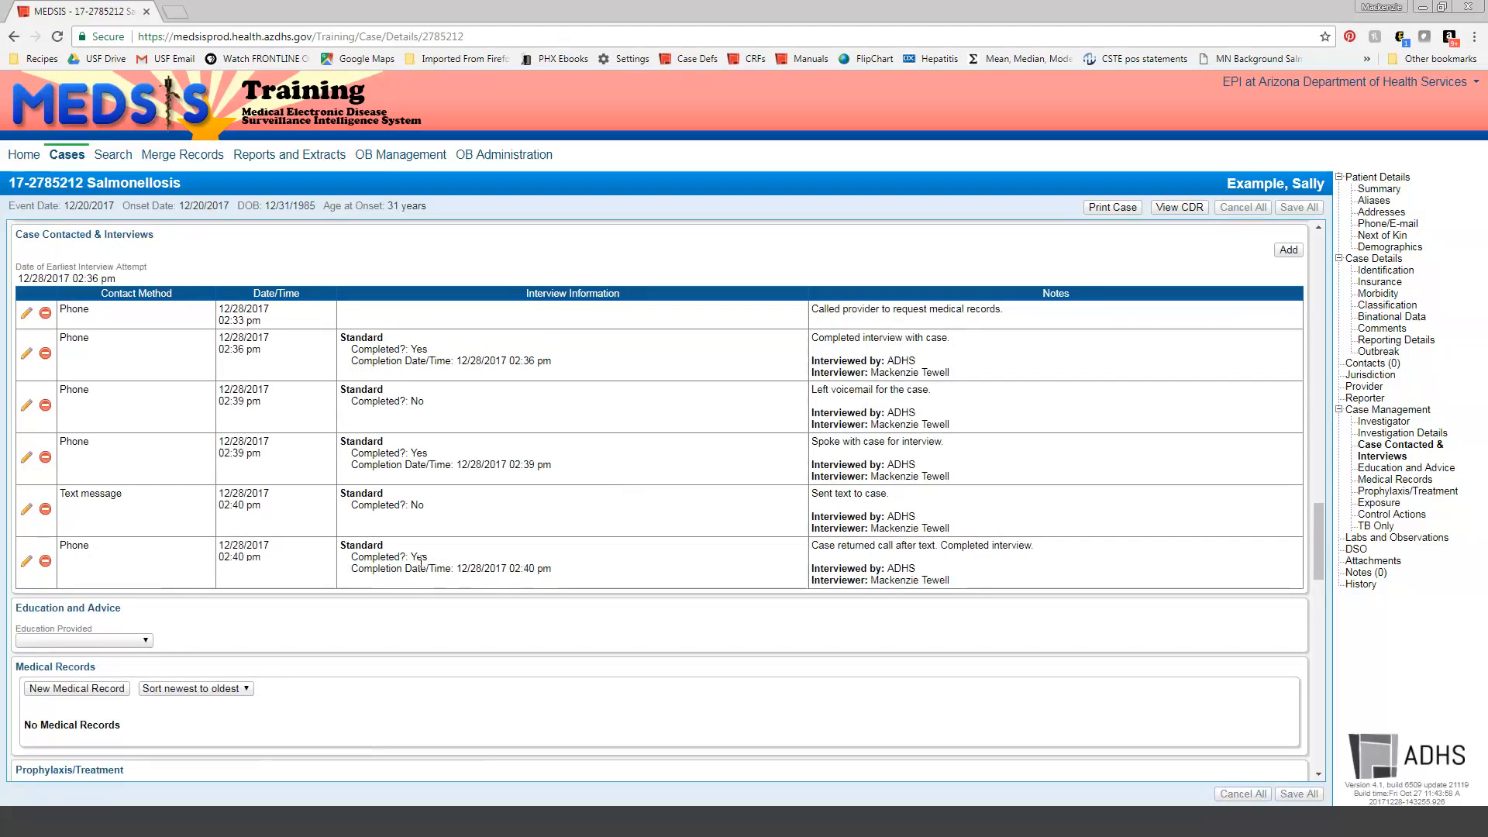
scroll(465, 568, down, 1)
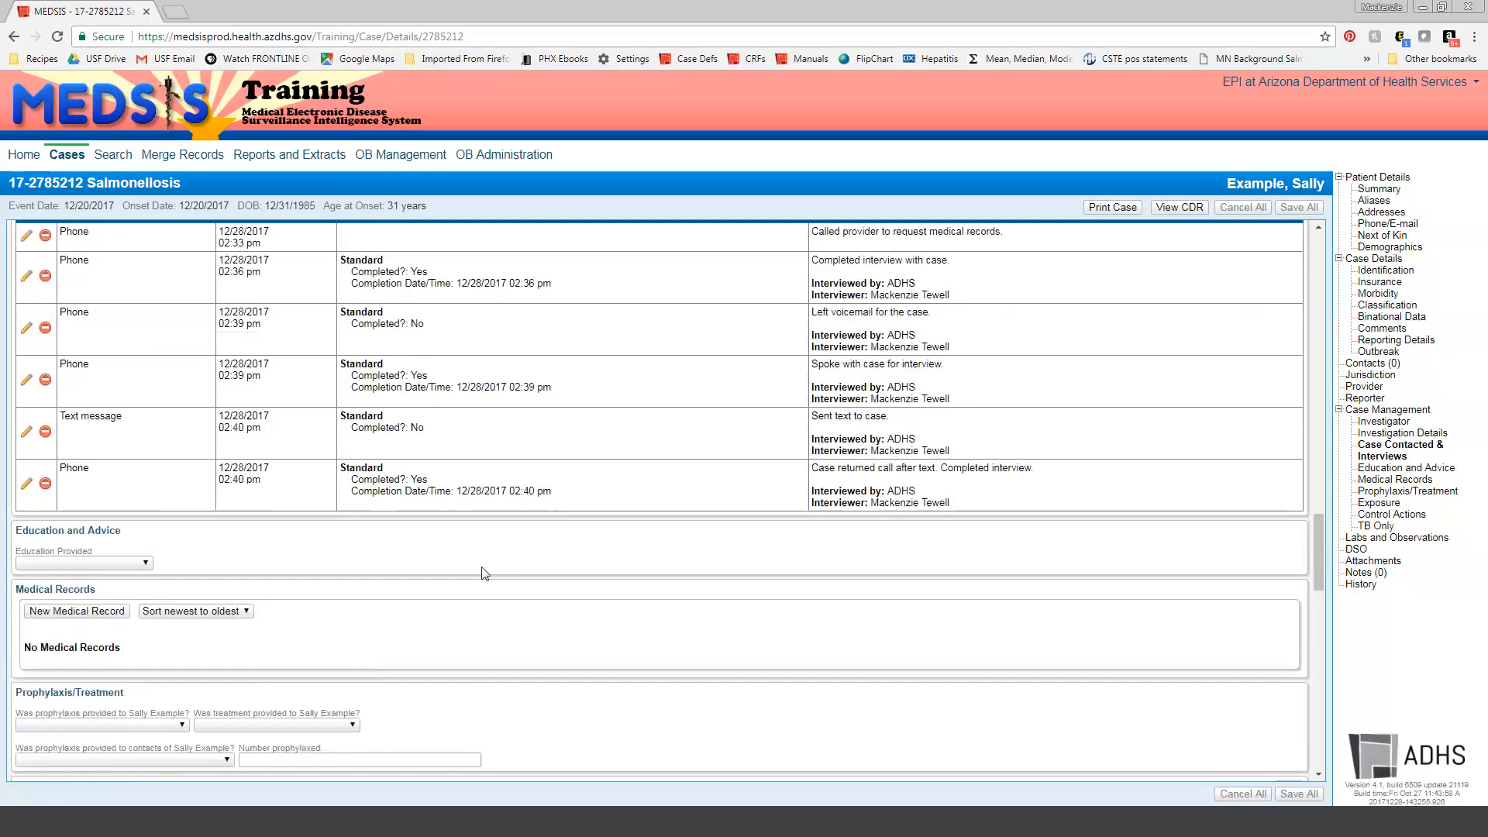